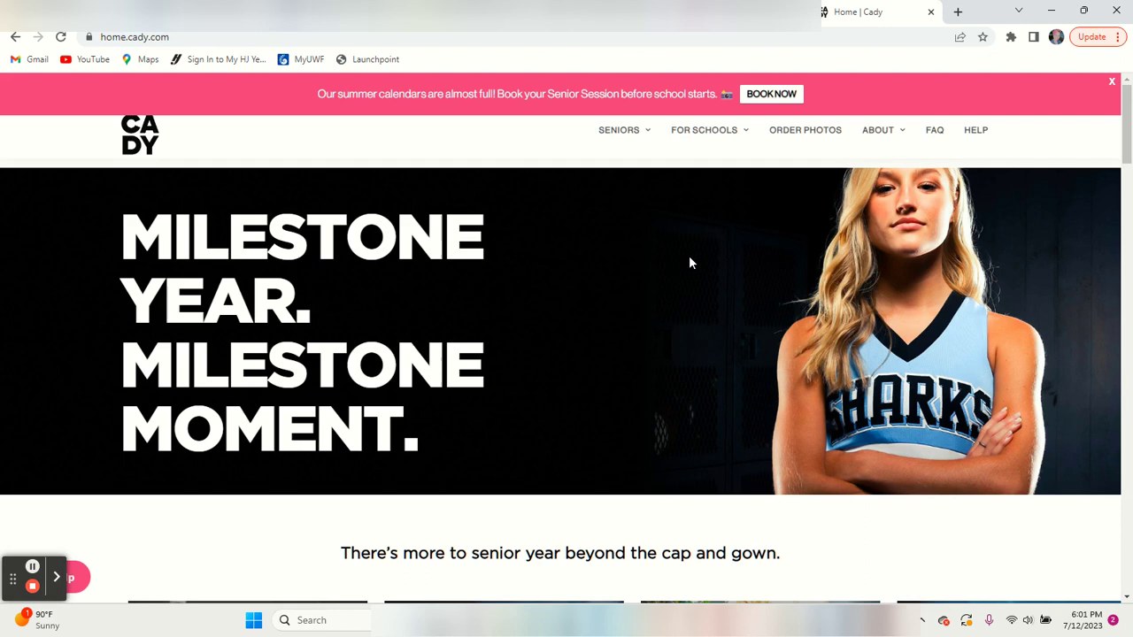
Step: Open the Schedule My Photos page for seniors on the CADY website
mouse_move(612, 145)
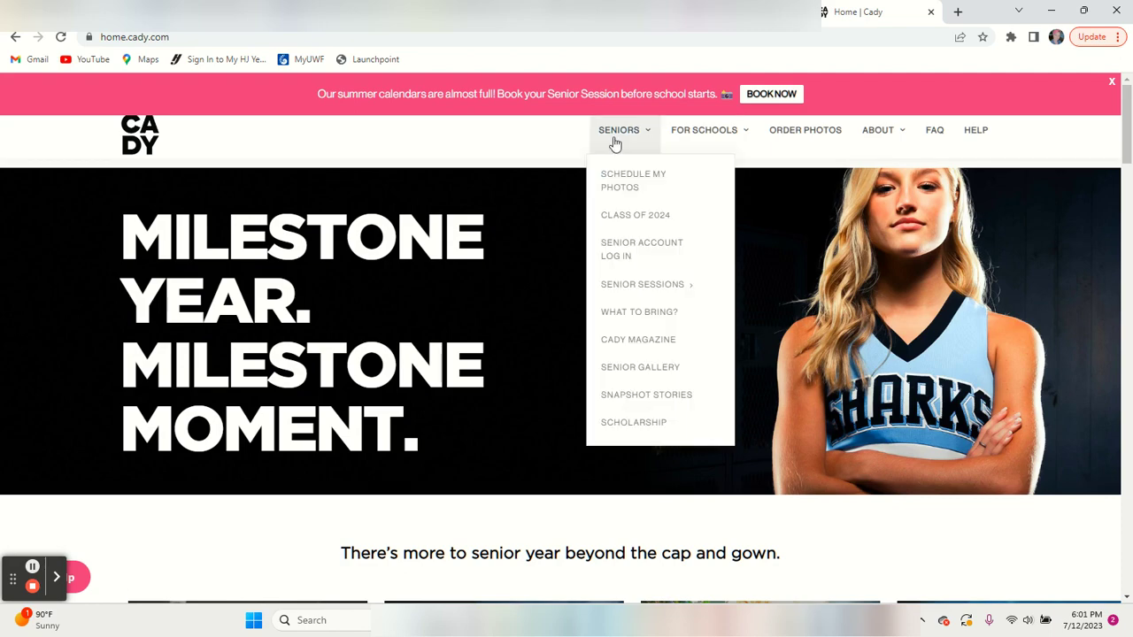
click(615, 175)
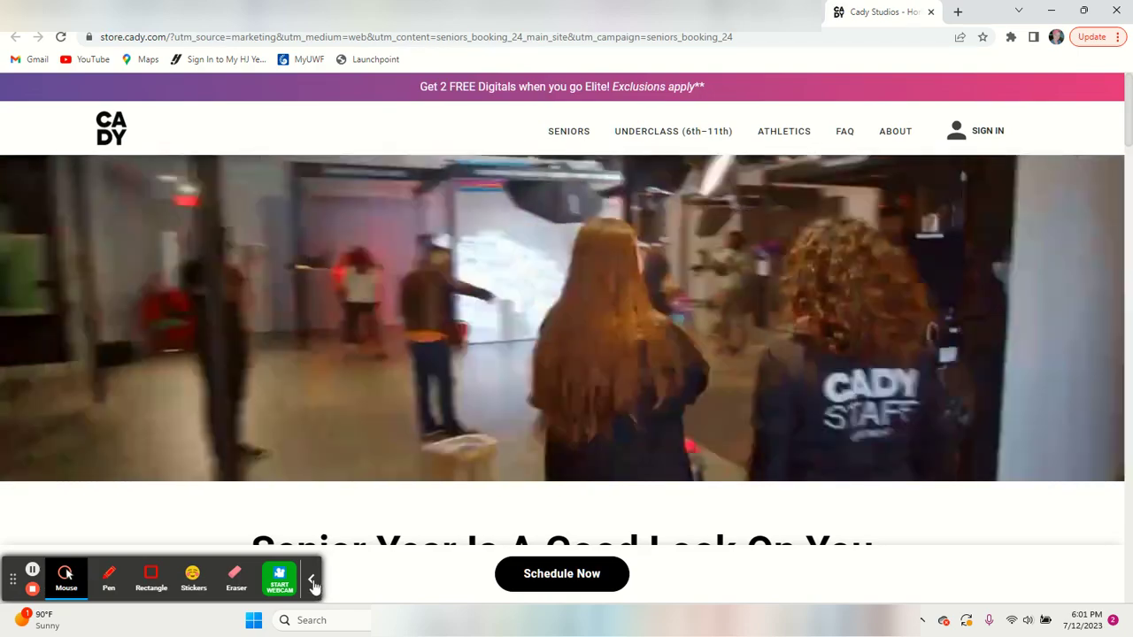
click(313, 582)
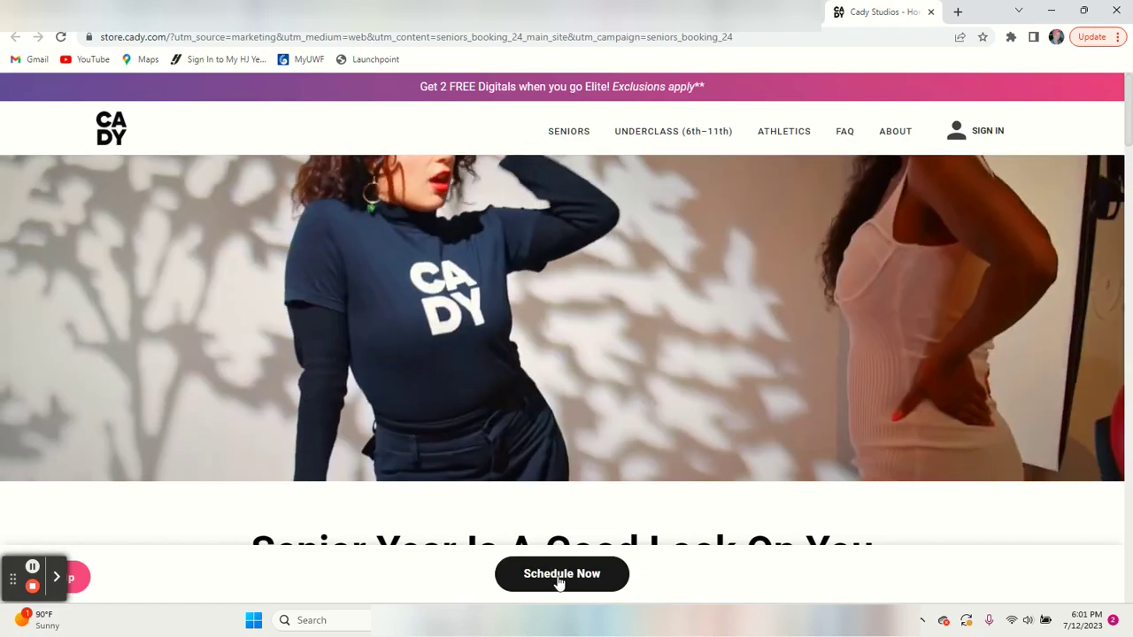
Step: Start scheduling a senior session and choose East Hall High School in Gainesville, GA as the school
click(558, 581)
click(555, 354)
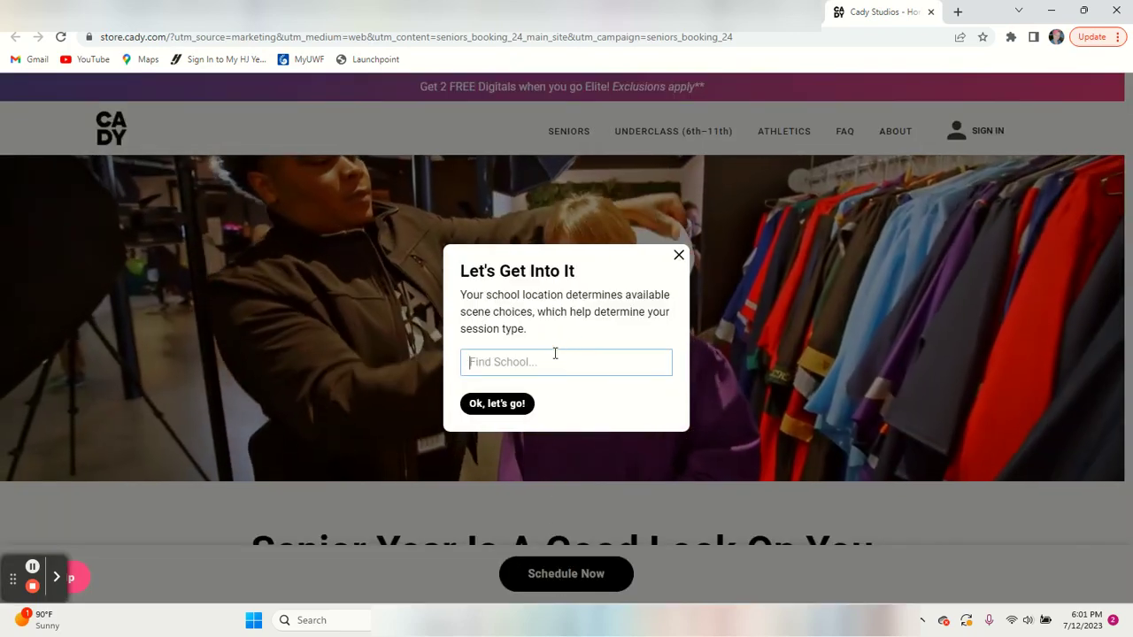
text(east)
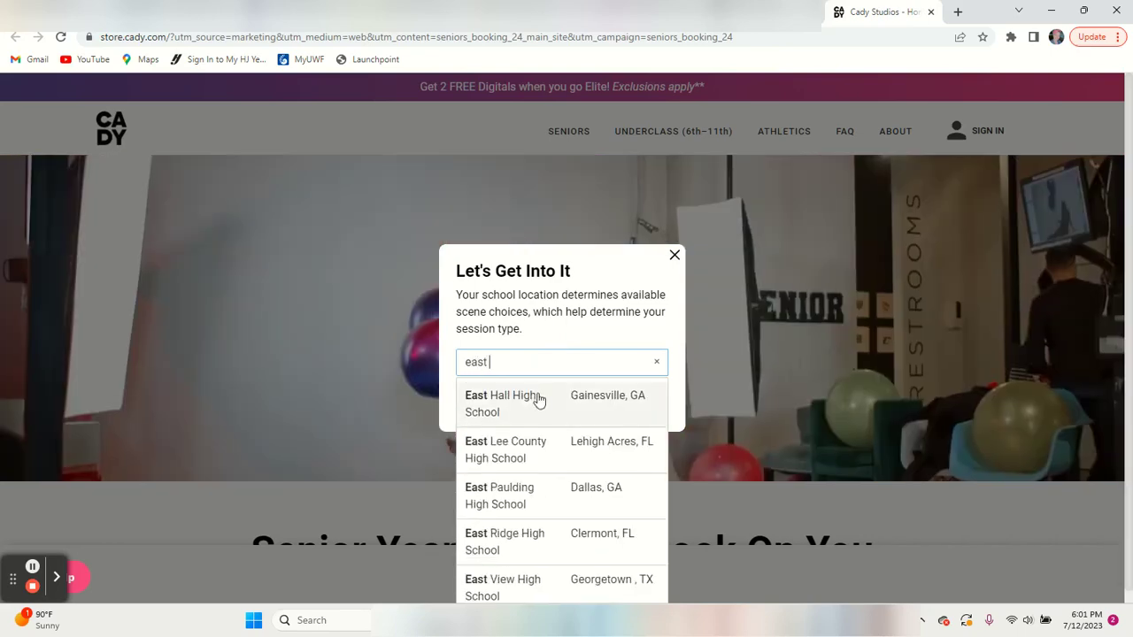
click(537, 403)
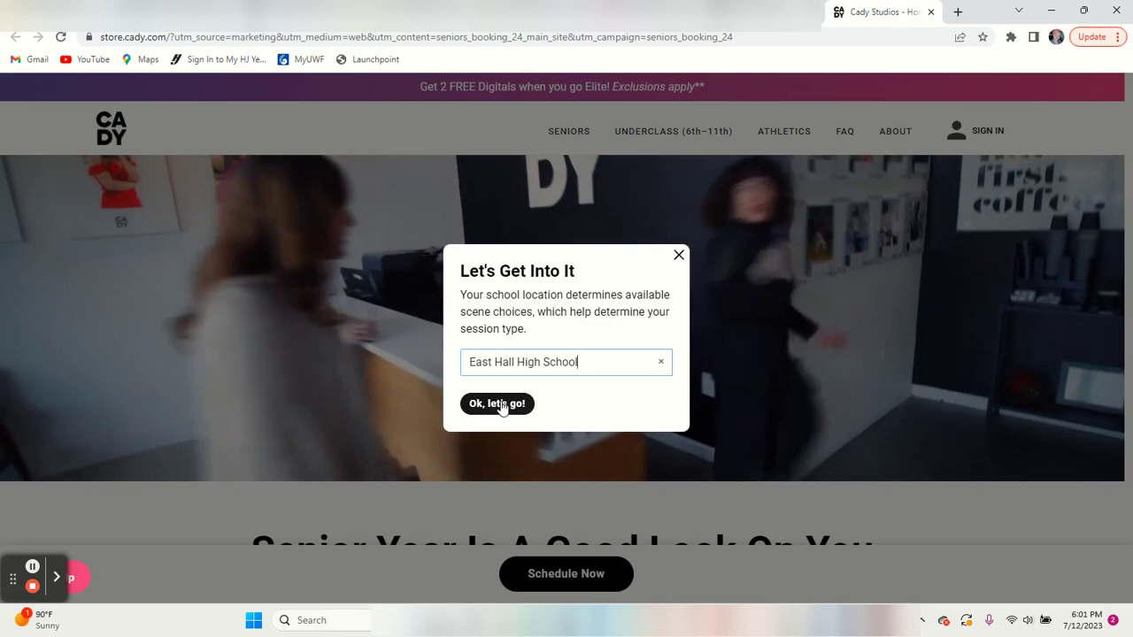
click(501, 403)
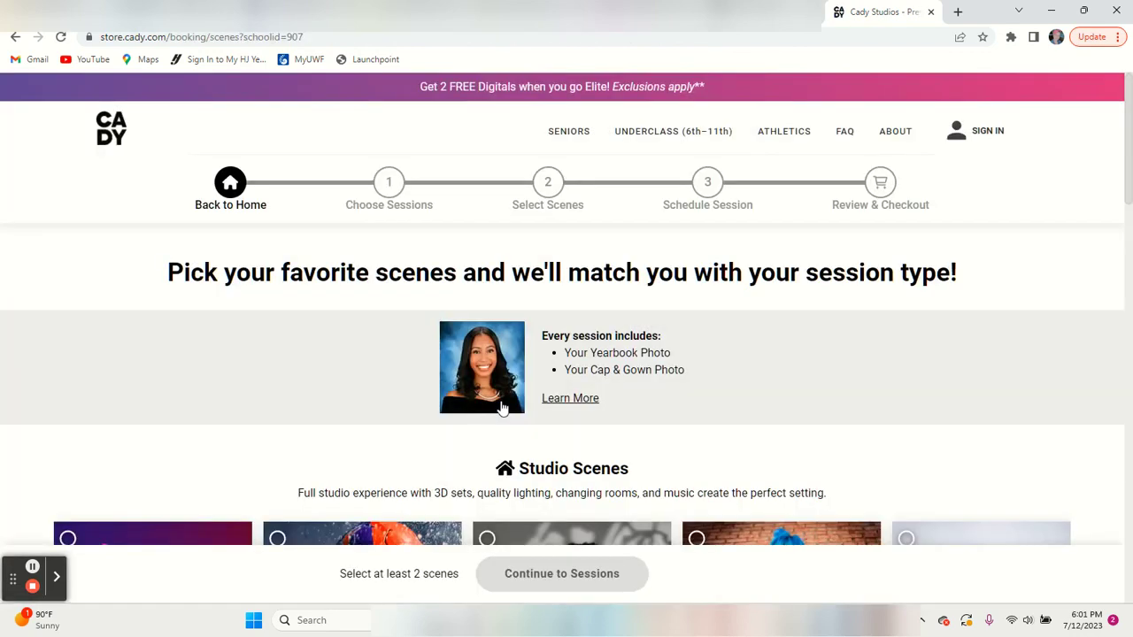
Step: Pick the Exposure and Timeless scenes offered at the school and continue to the session choices
scroll(754, 424, down, 3)
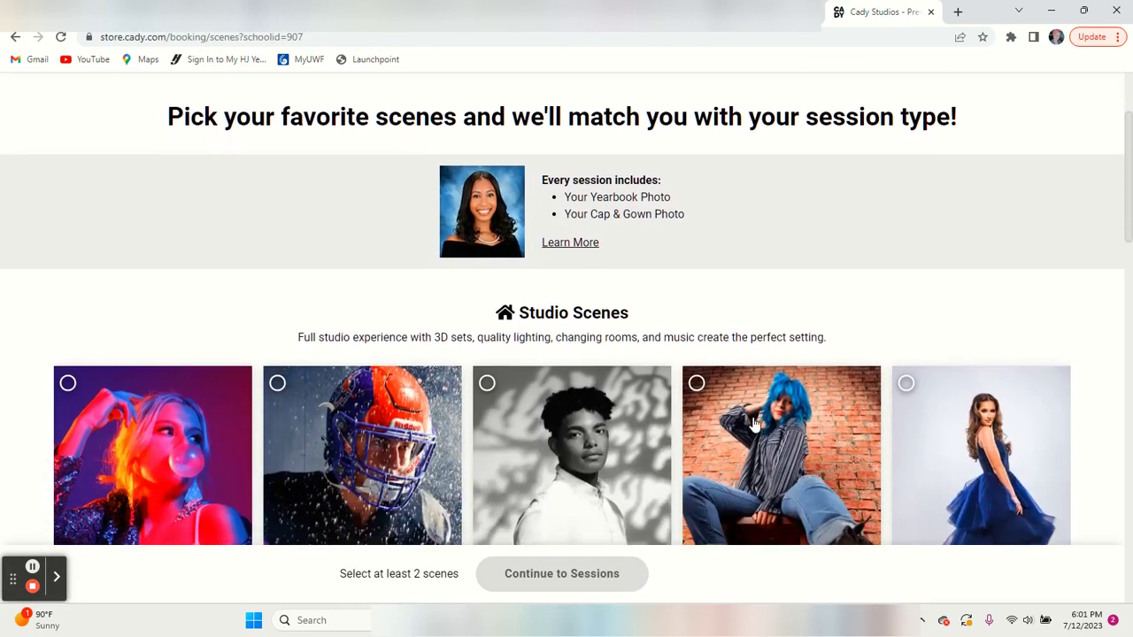
scroll(755, 423, down, 1)
scroll(754, 423, up, 1)
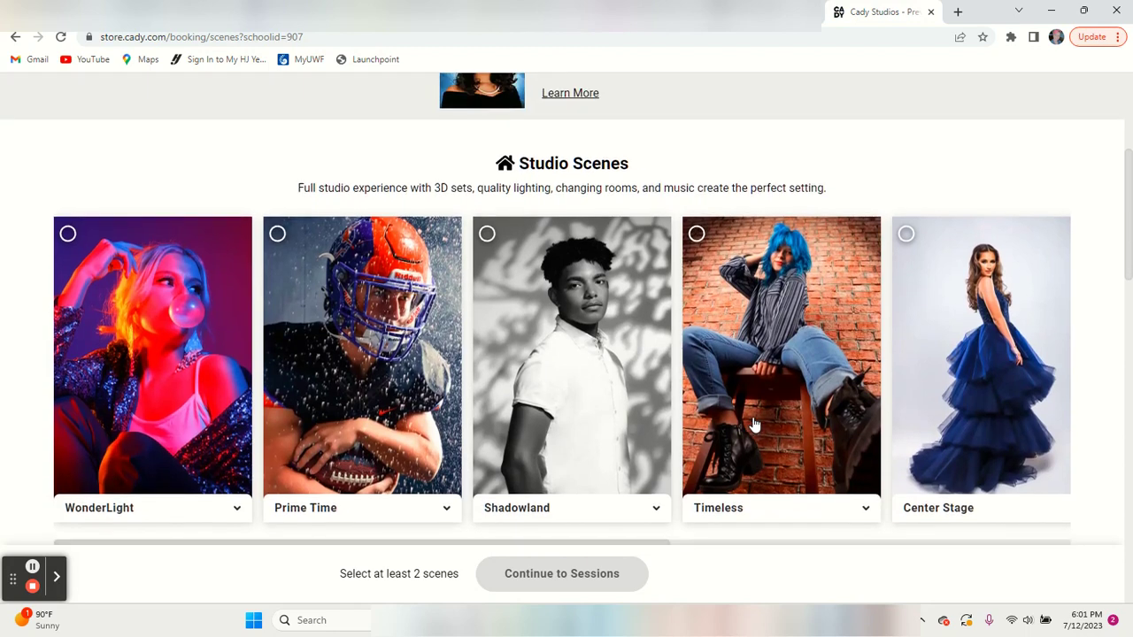
scroll(754, 424, down, 1)
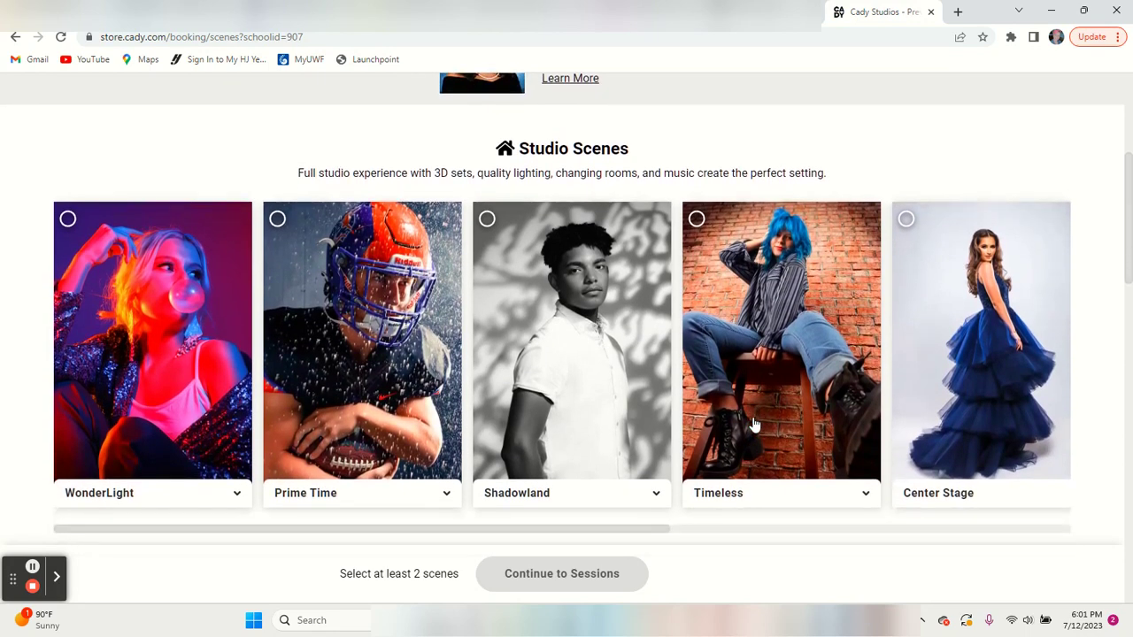
scroll(747, 500, down, 5)
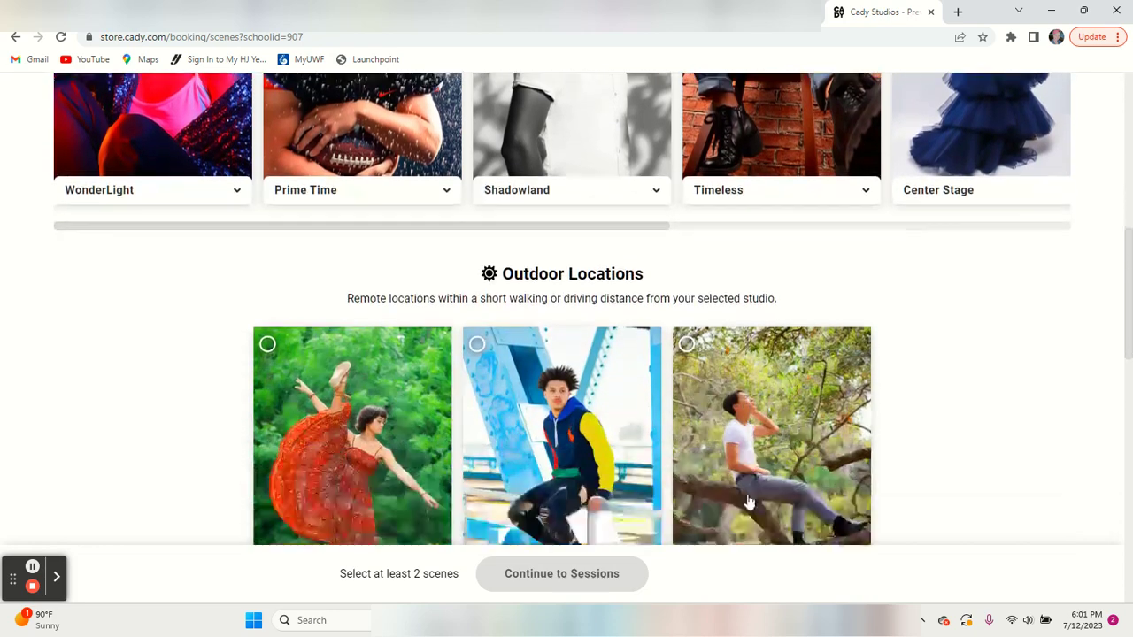
scroll(748, 501, down, 9)
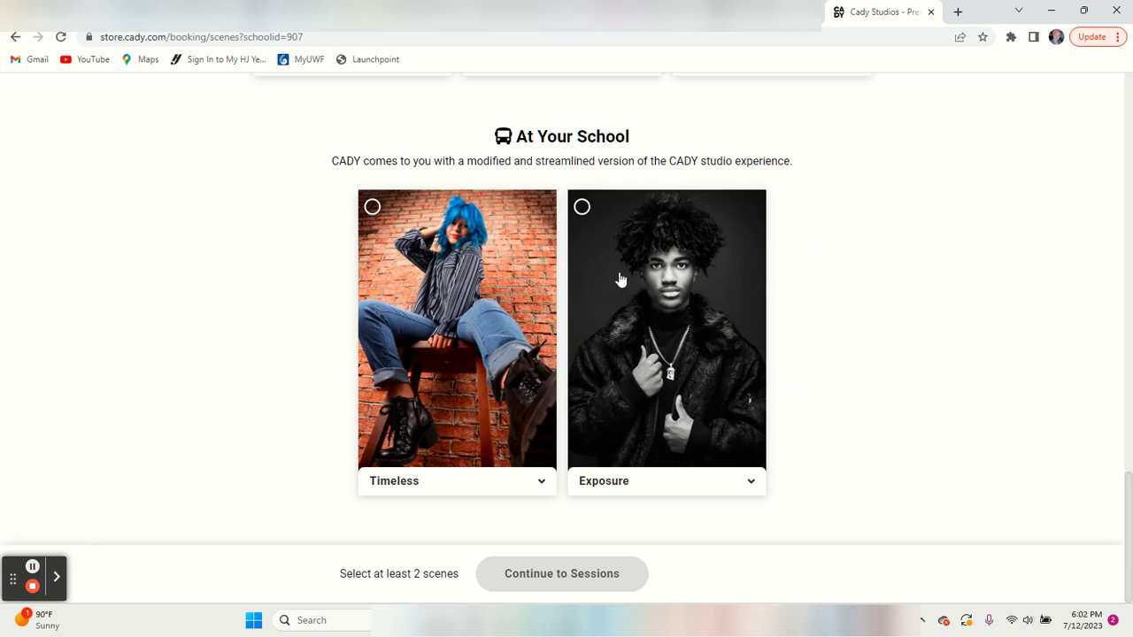
click(583, 209)
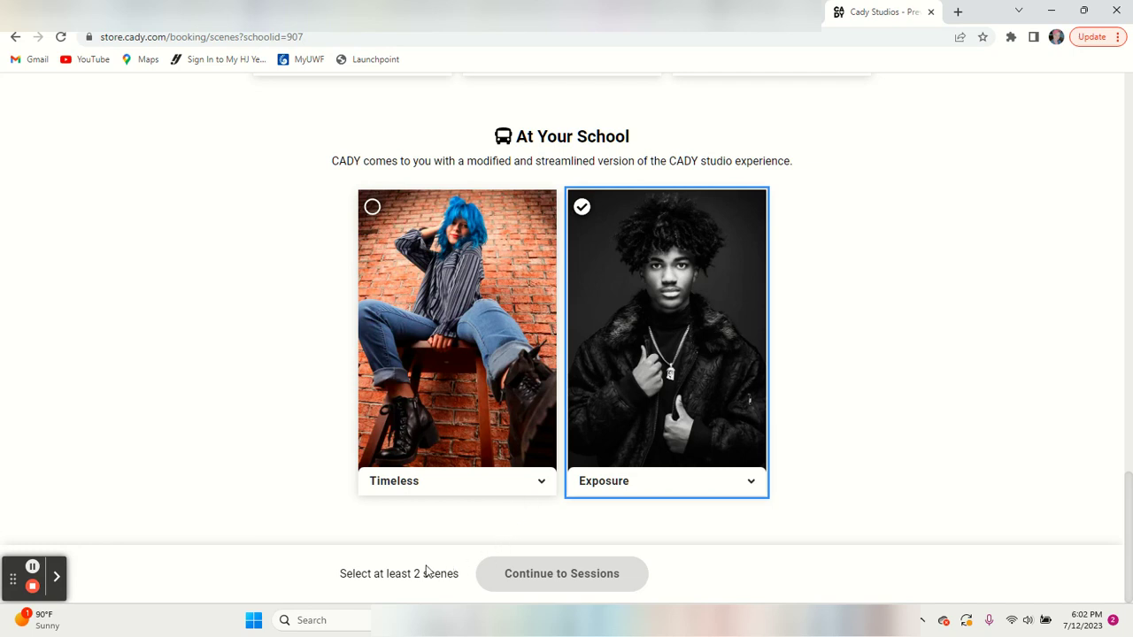
click(373, 207)
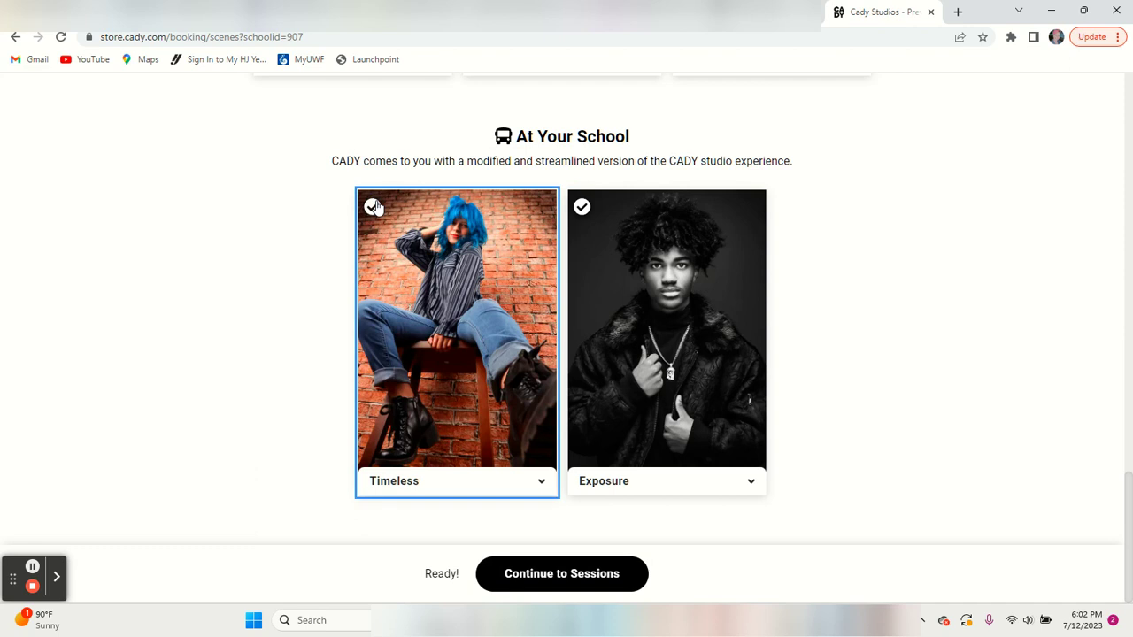
click(562, 575)
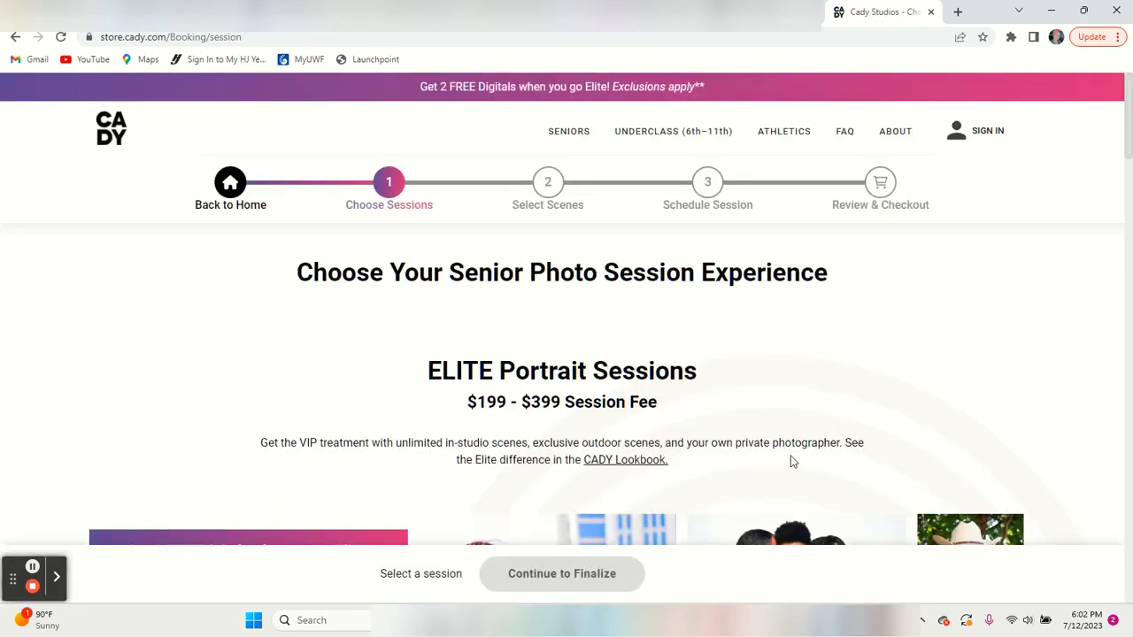
Step: Choose the $29 Simple session and continue with it, declining the upgrade to Standard
scroll(794, 462, down, 6)
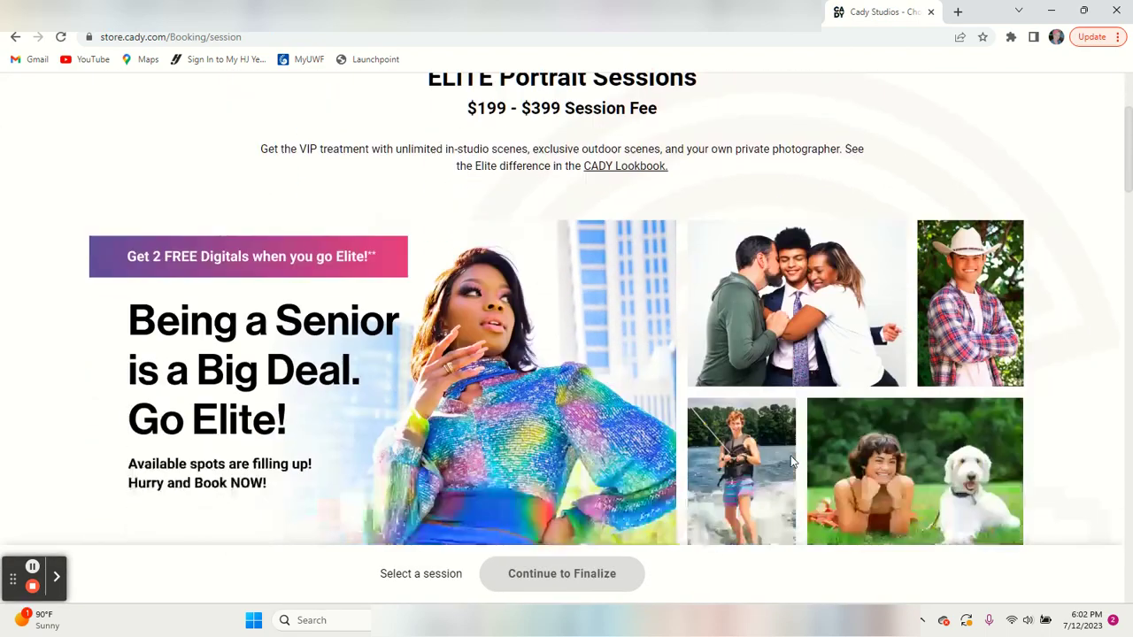
scroll(793, 462, down, 3)
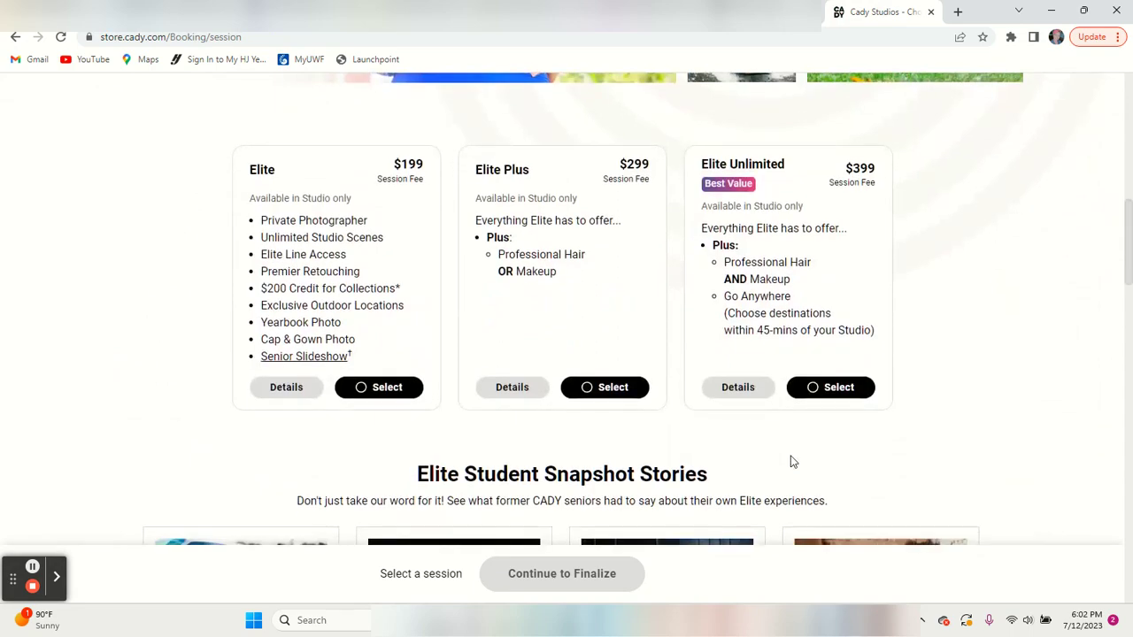
scroll(794, 461, down, 8)
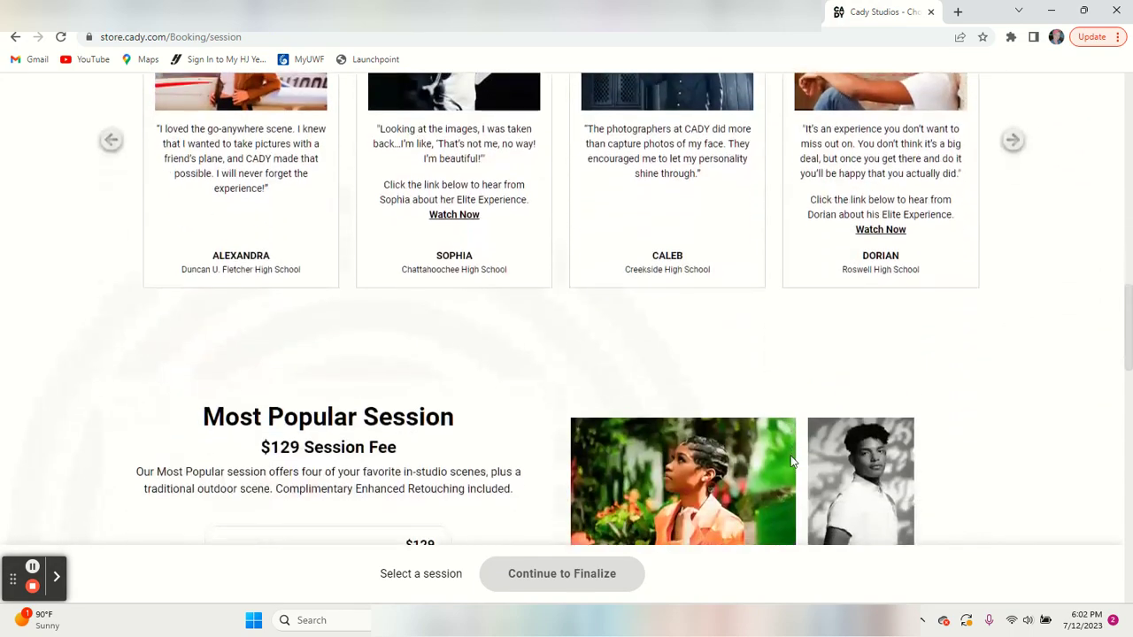
scroll(793, 461, down, 9)
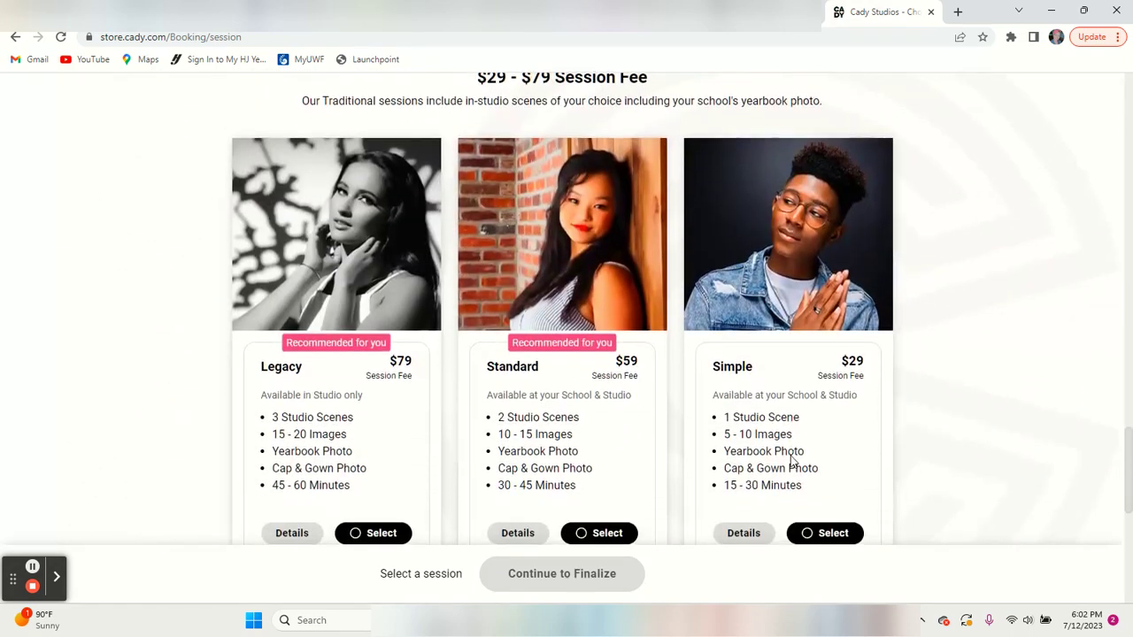
scroll(793, 455, down, 1)
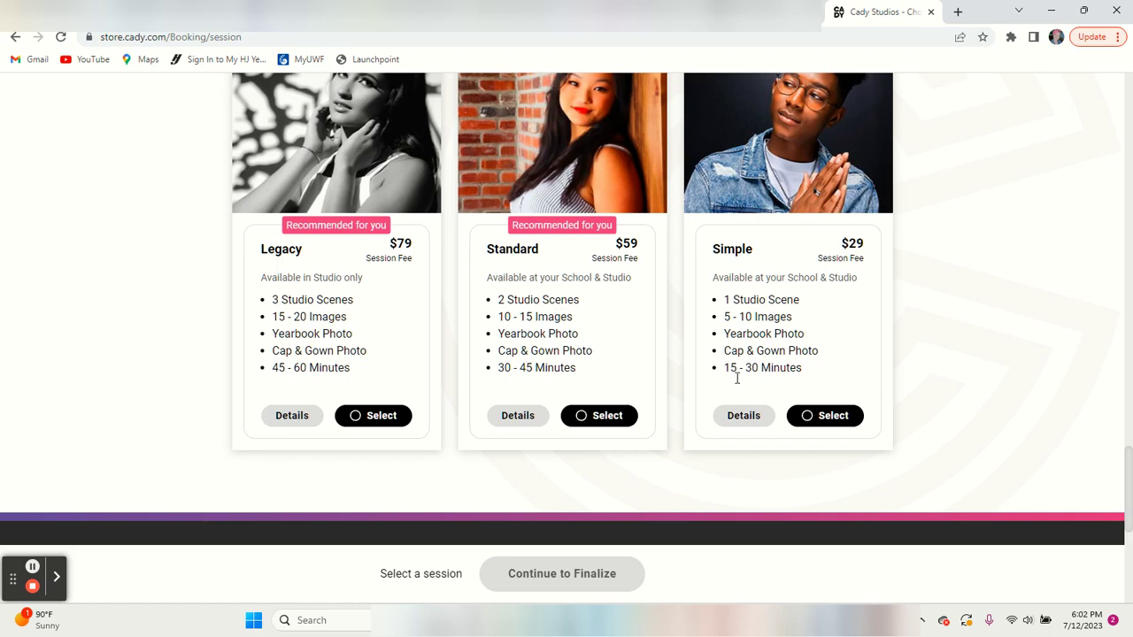
click(822, 418)
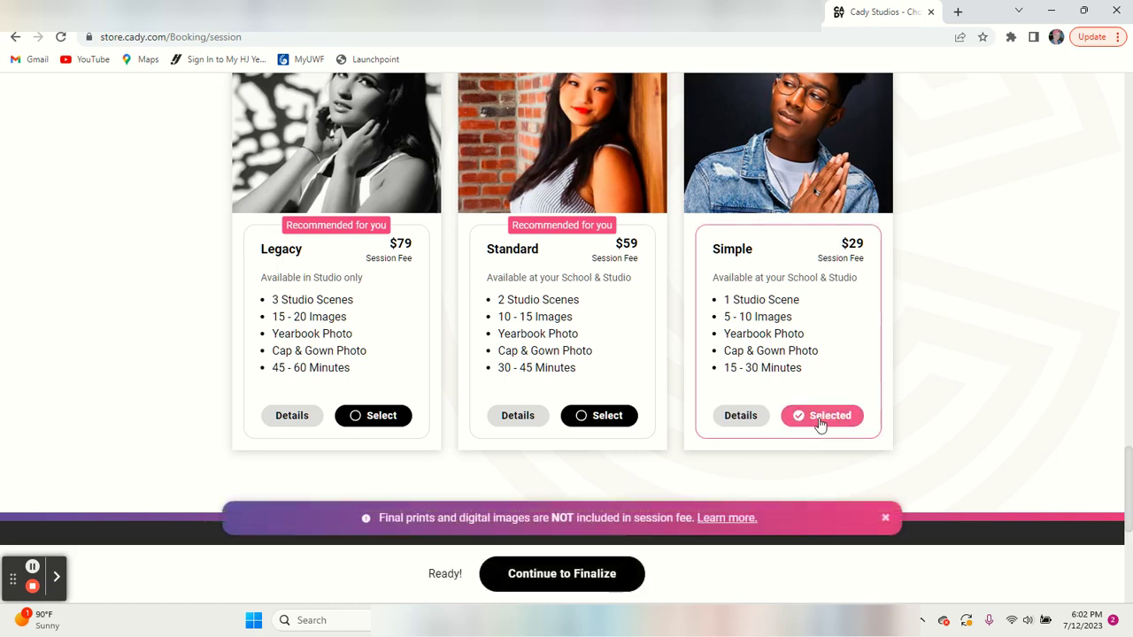
click(580, 572)
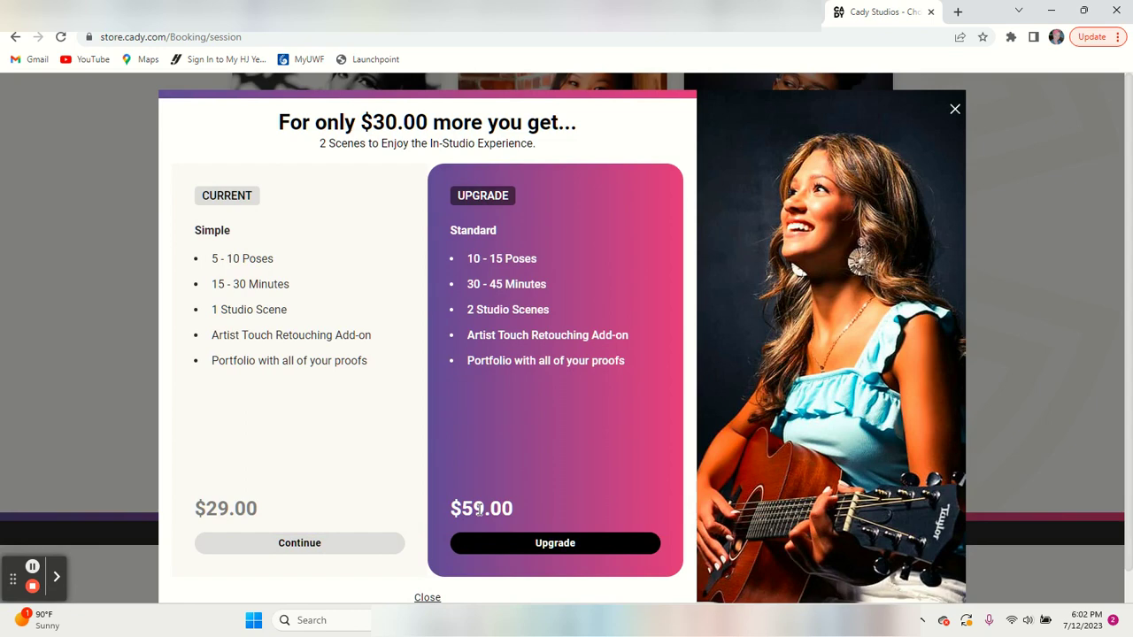
click(292, 542)
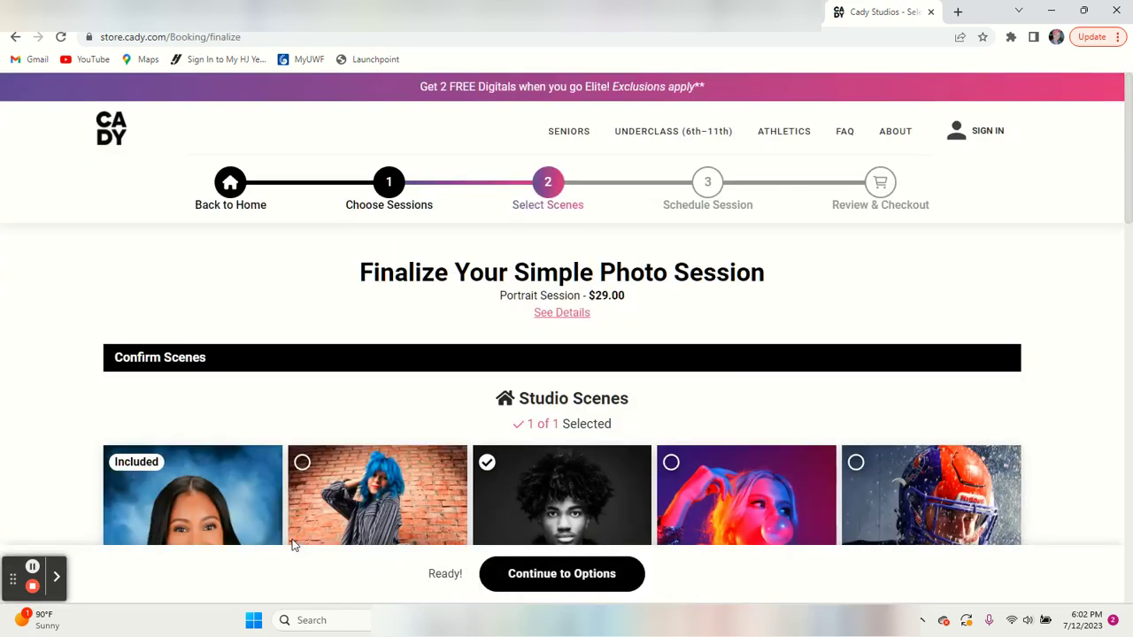
Step: Review the available scenes, keep Exposure as the studio scene and continue to the session options
scroll(577, 469, down, 3)
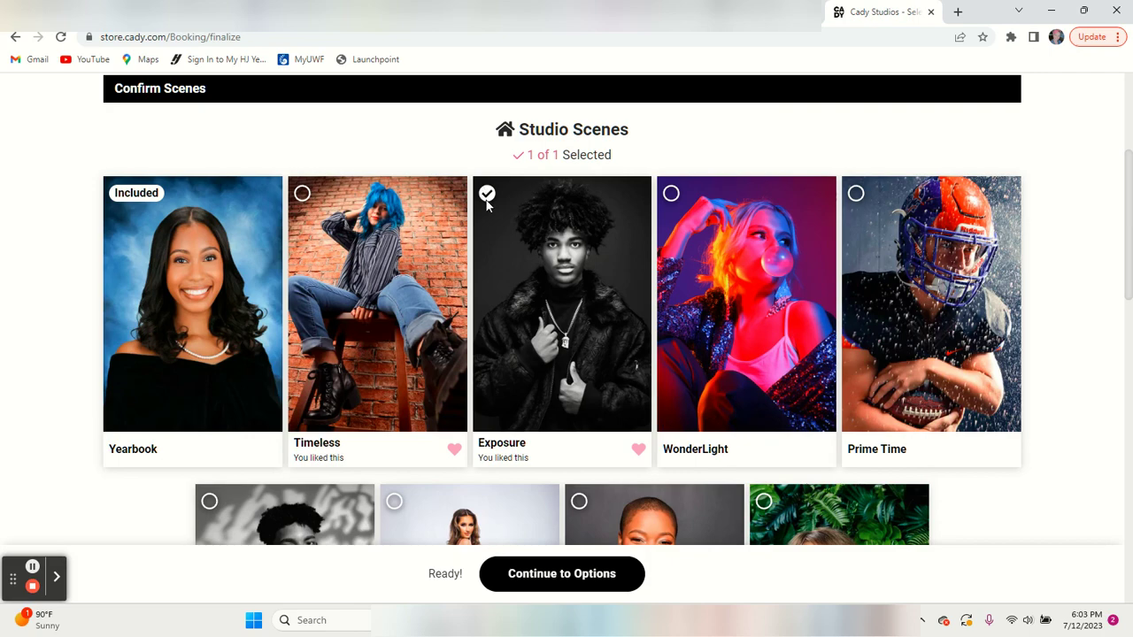
scroll(467, 371, down, 5)
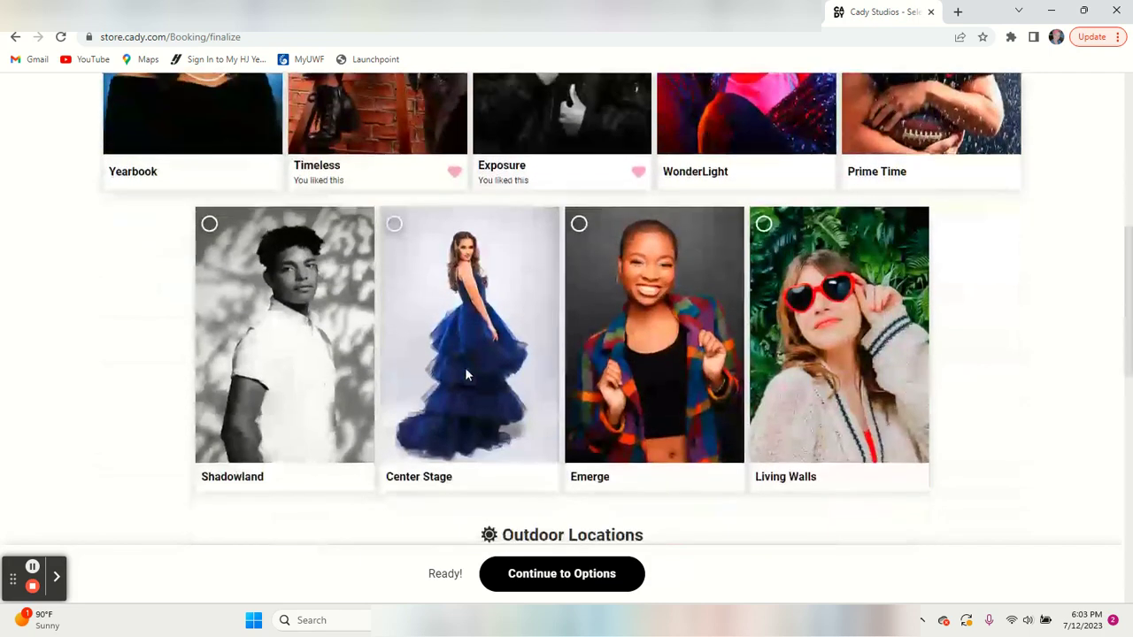
scroll(466, 372, down, 6)
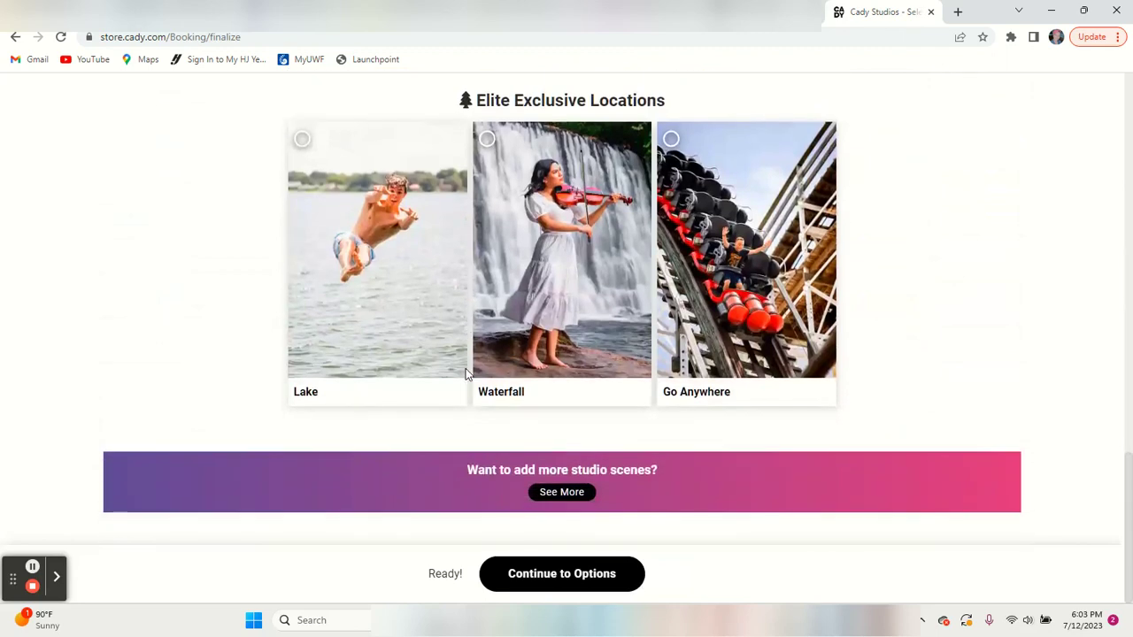
click(538, 577)
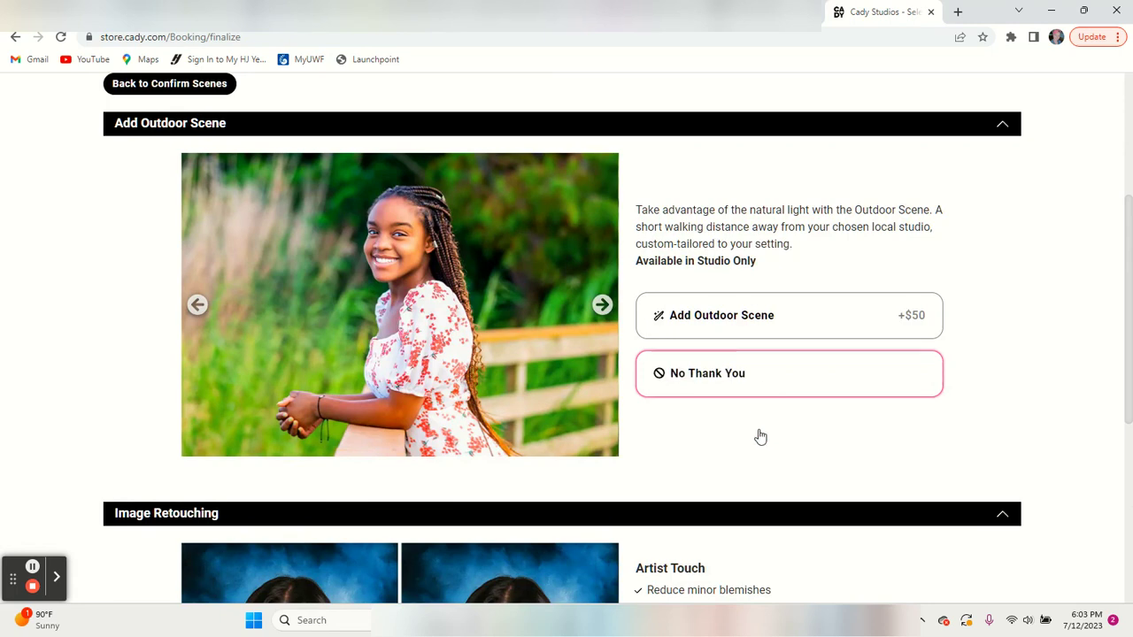
Step: Keep the outdoor scene declined, decline Artist Touch retouching and continue to scheduling
scroll(756, 437, down, 3)
scroll(759, 430, down, 2)
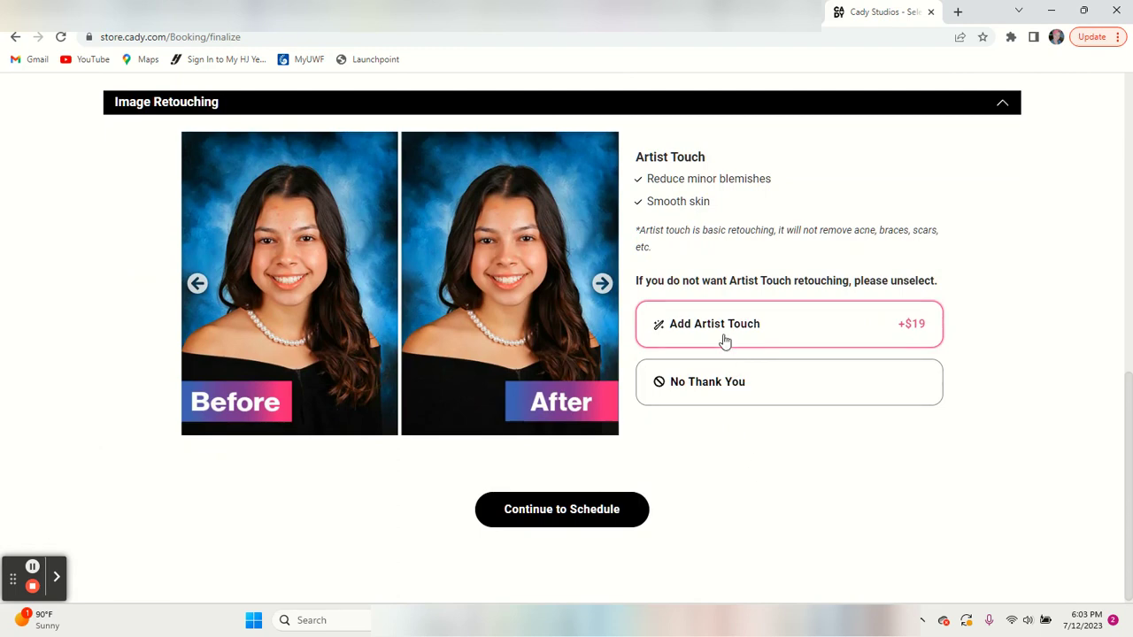
click(715, 381)
click(581, 510)
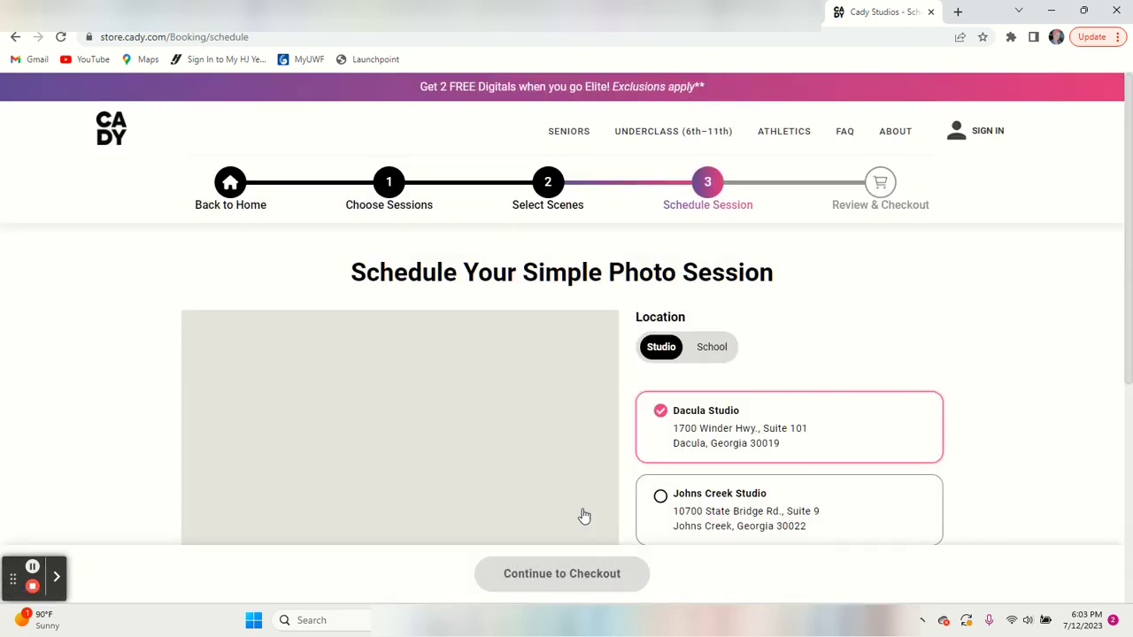
Step: Set the session location to the school instead of a studio
scroll(777, 368, down, 2)
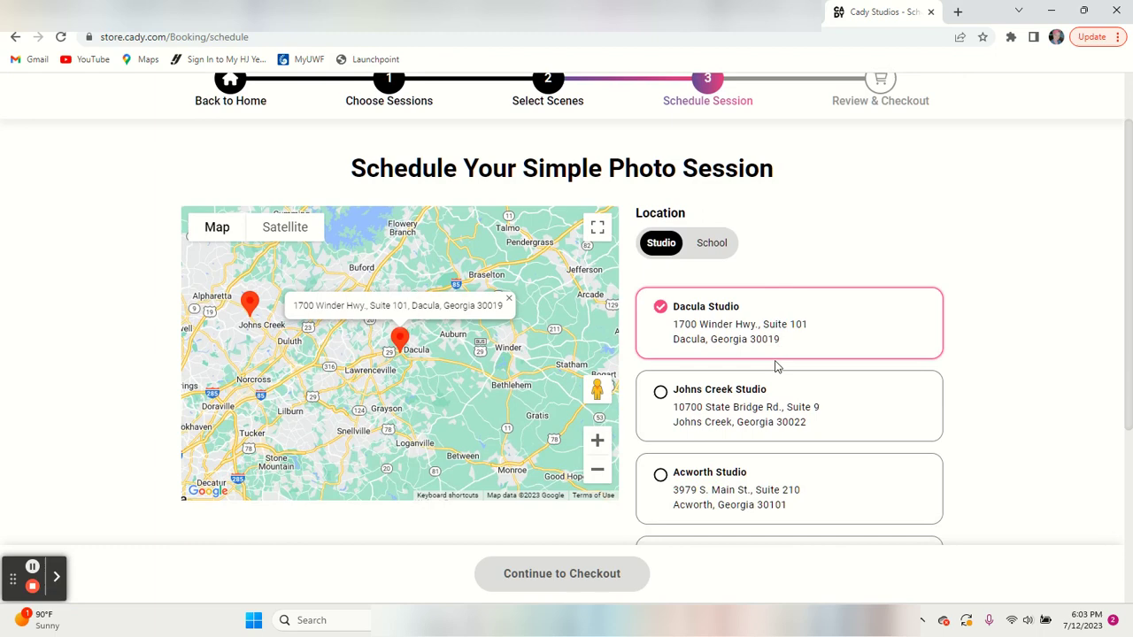
scroll(776, 367, down, 2)
scroll(776, 368, up, 2)
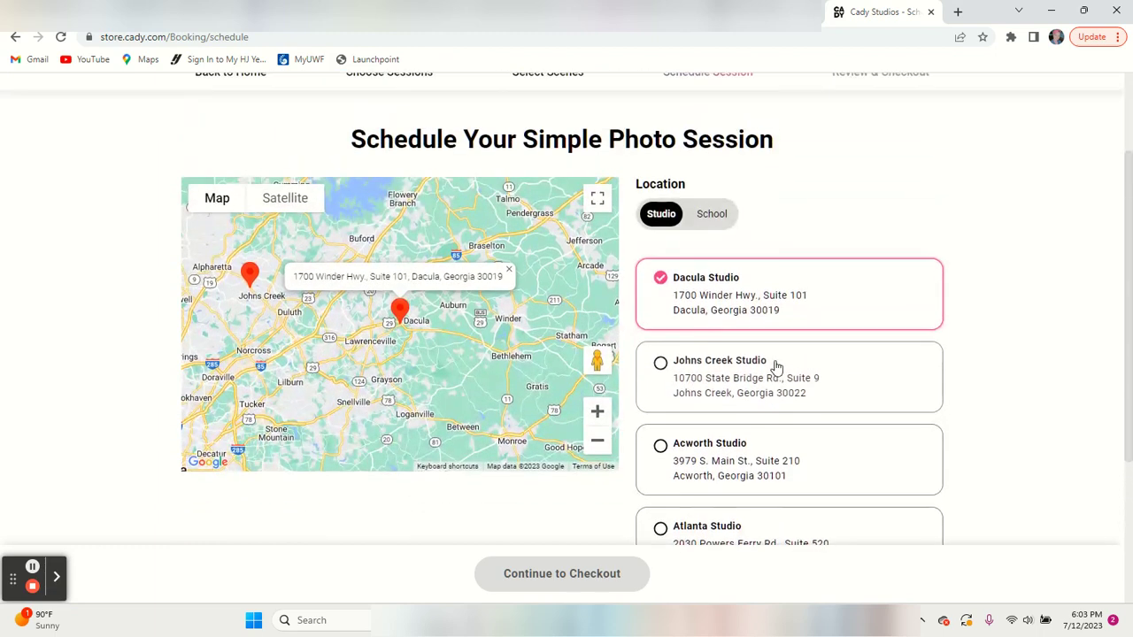
click(714, 215)
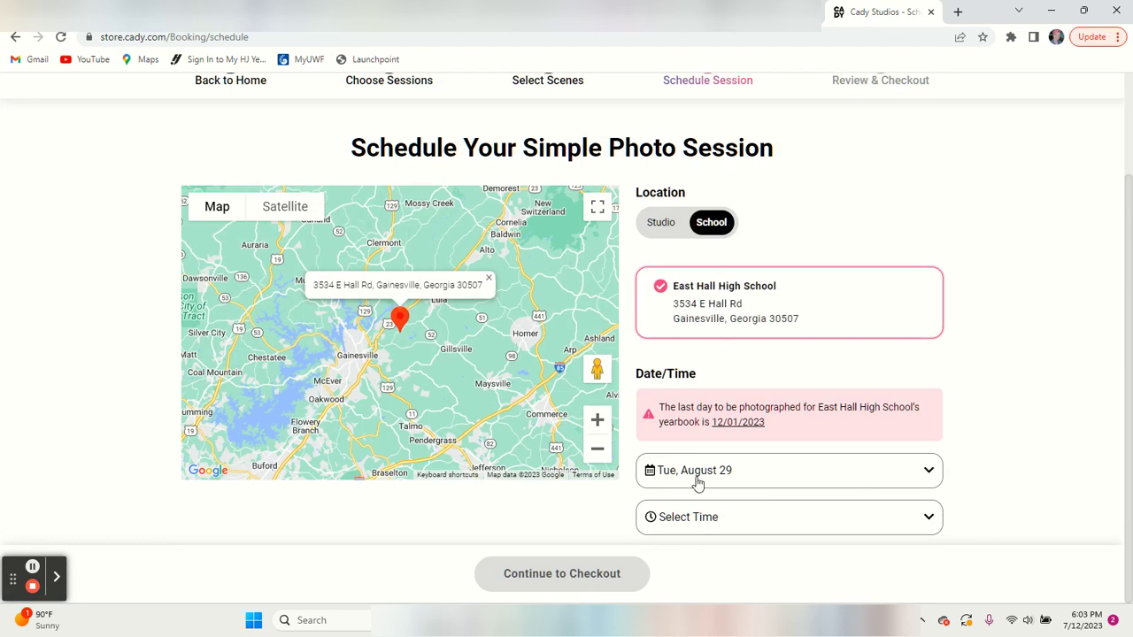
Step: Select the 1:00 pm, 30-minute time slot for the session on Tuesday, August 29
click(695, 526)
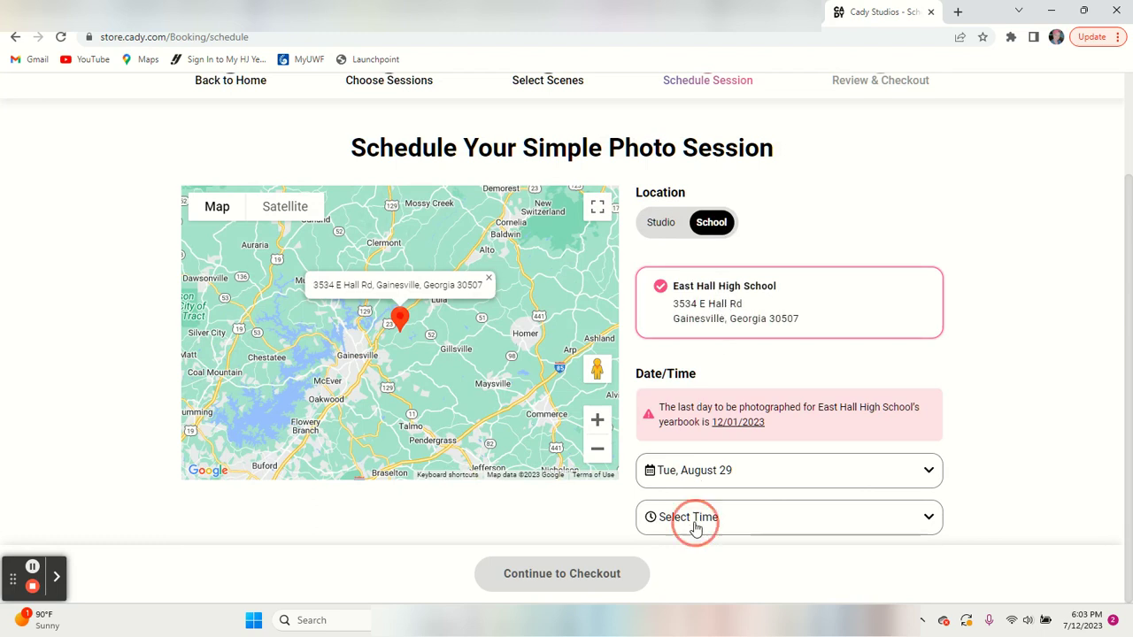
scroll(696, 529, down, 2)
scroll(696, 529, down, 3)
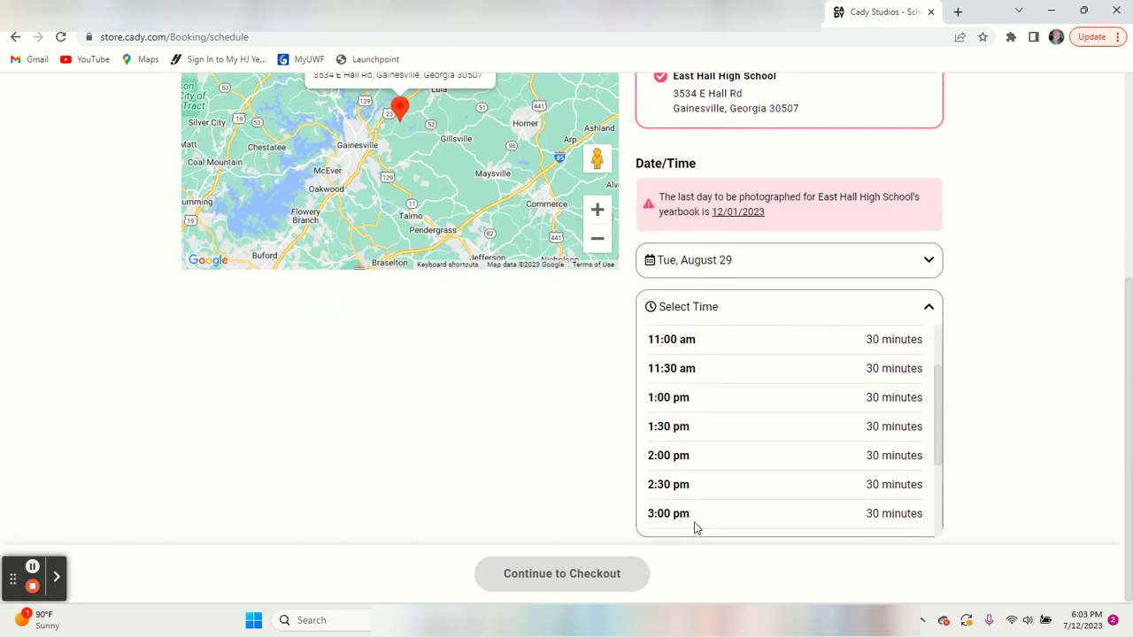
click(669, 397)
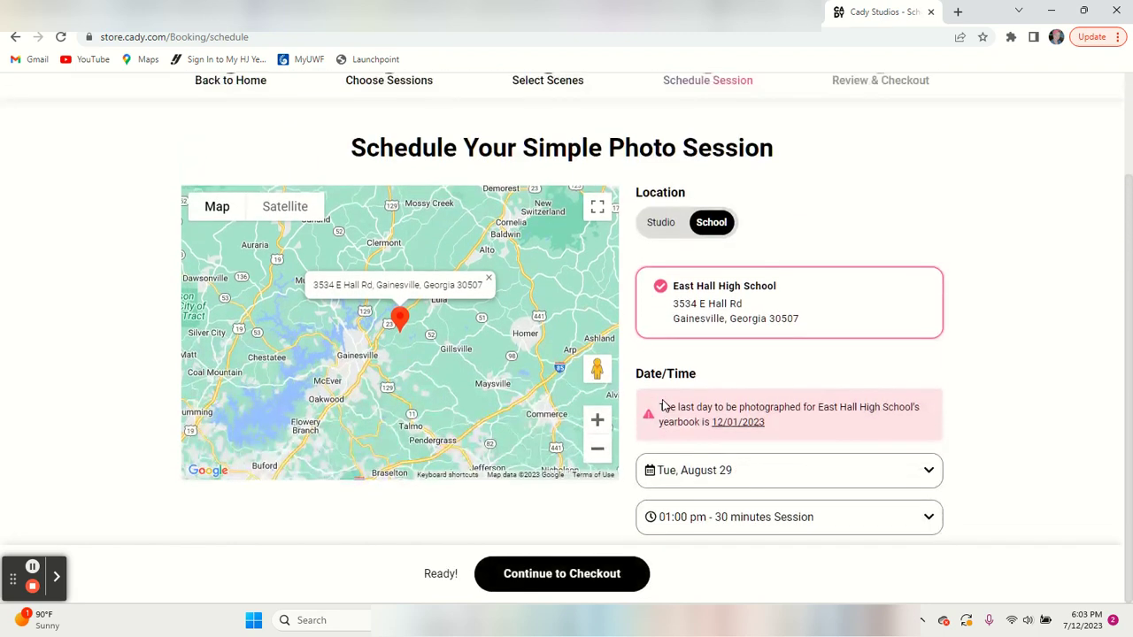
Step: Continue to checkout, review the Digital Downloads and Digitals + Portfolio prepay offers, and choose to buy photos later
click(564, 574)
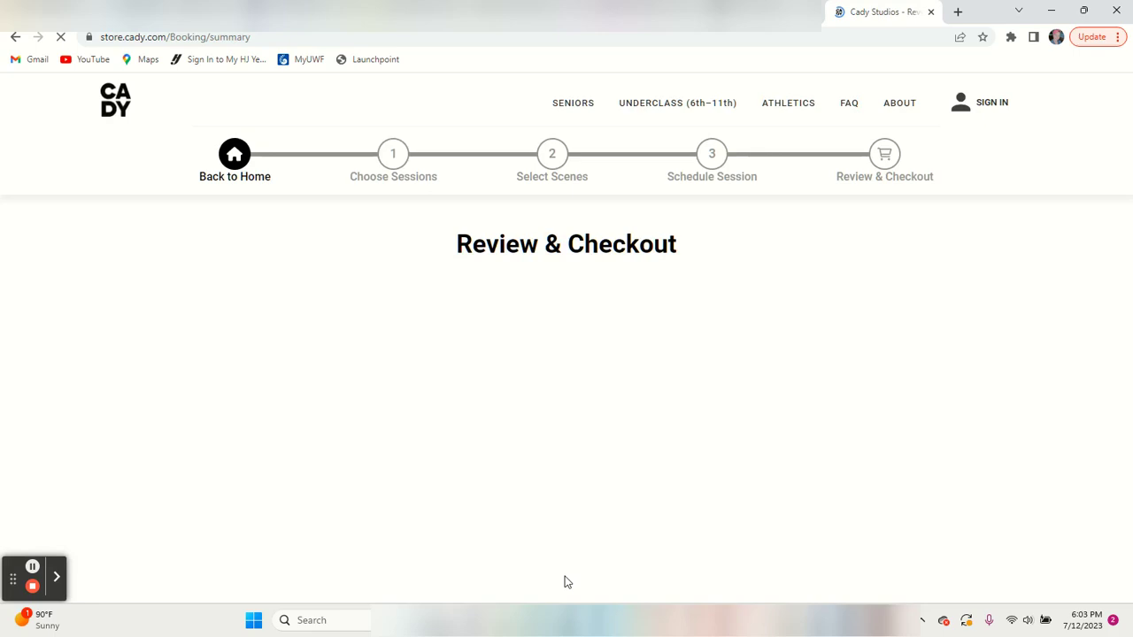
scroll(868, 486, down, 3)
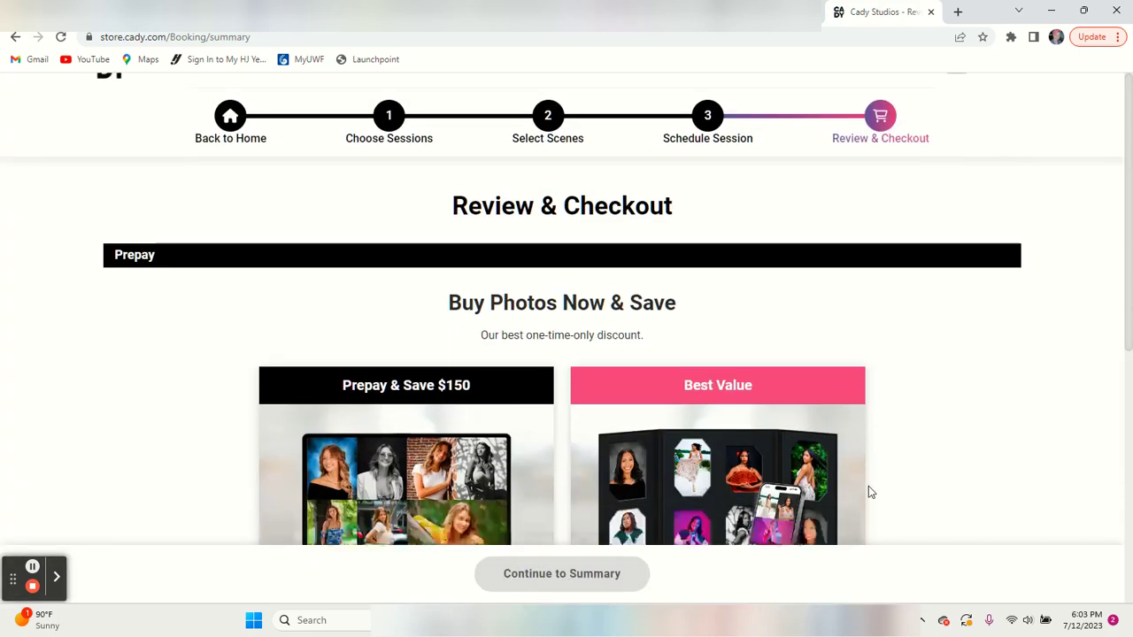
scroll(943, 487, down, 3)
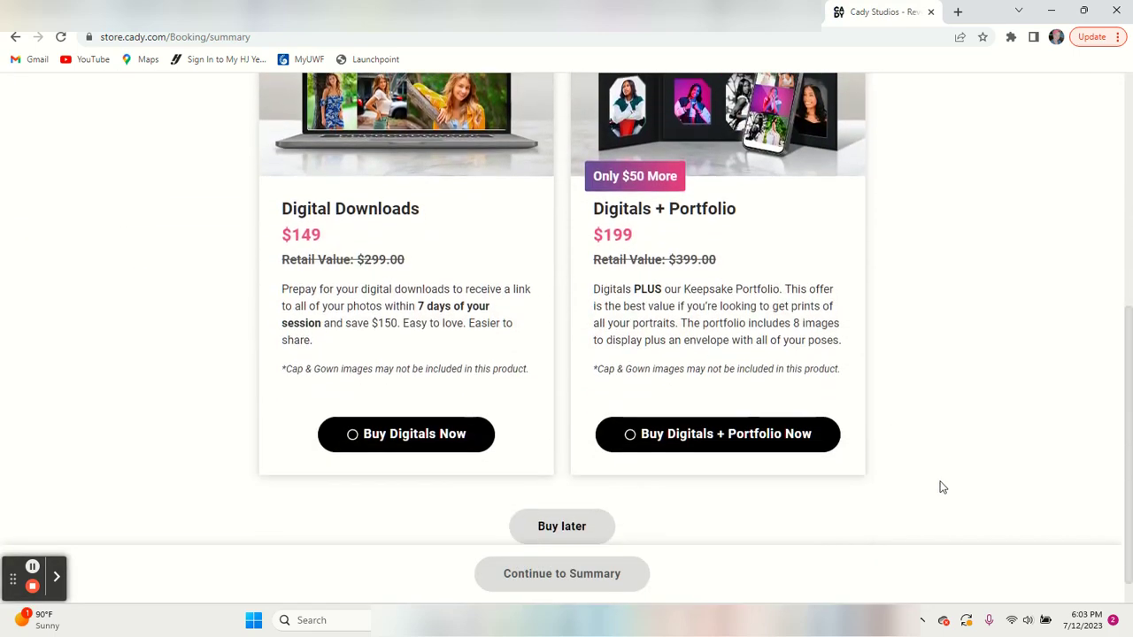
scroll(953, 387, up, 2)
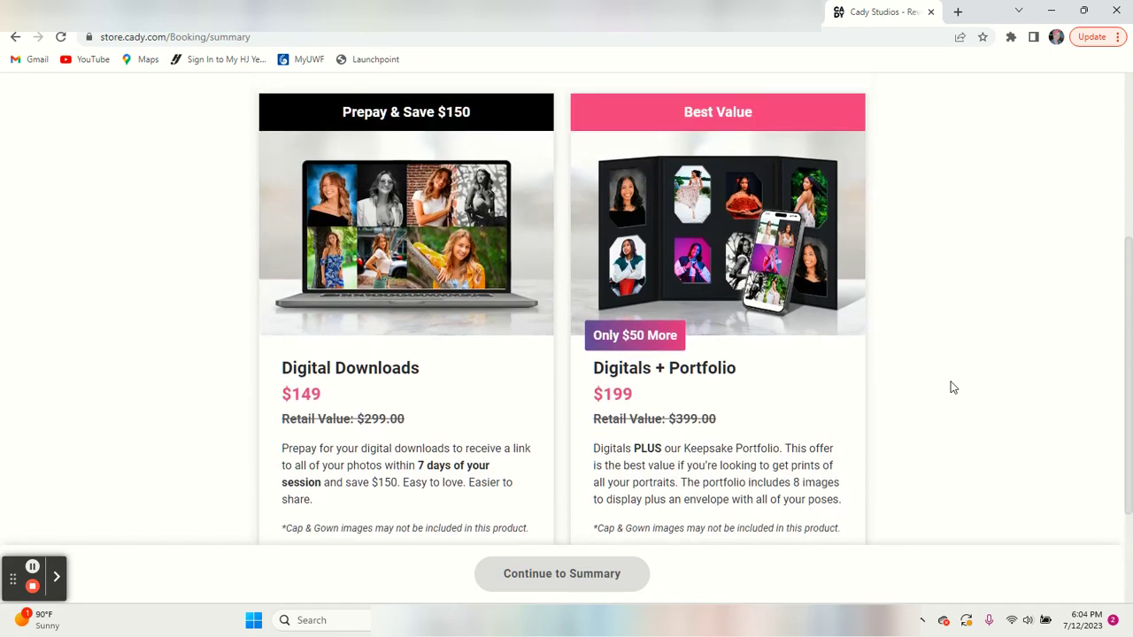
scroll(953, 387, down, 2)
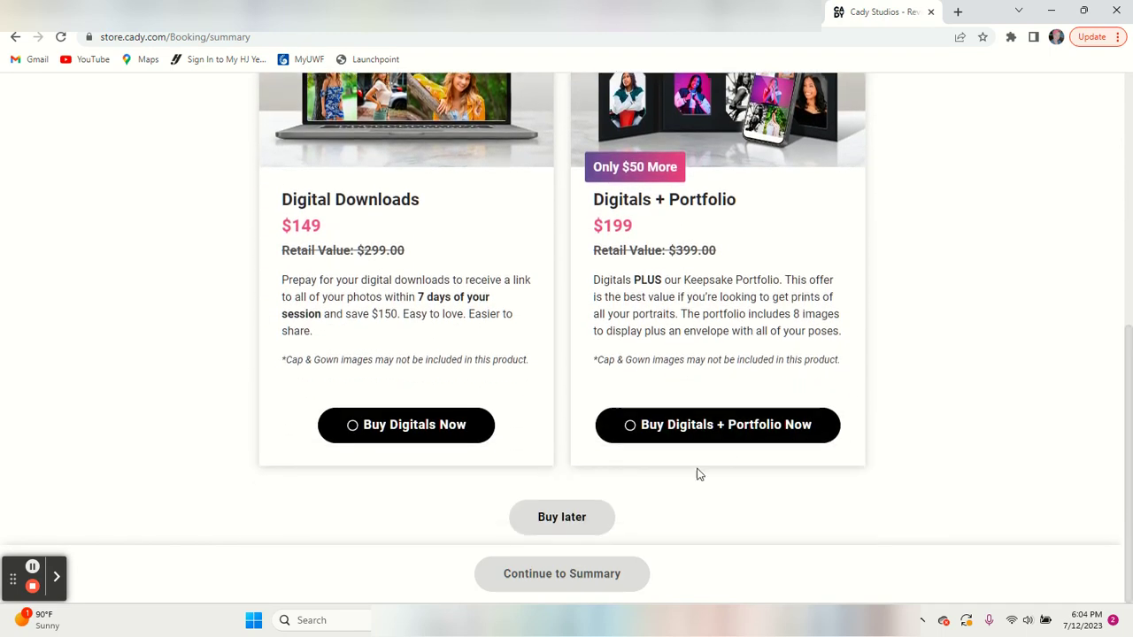
click(562, 519)
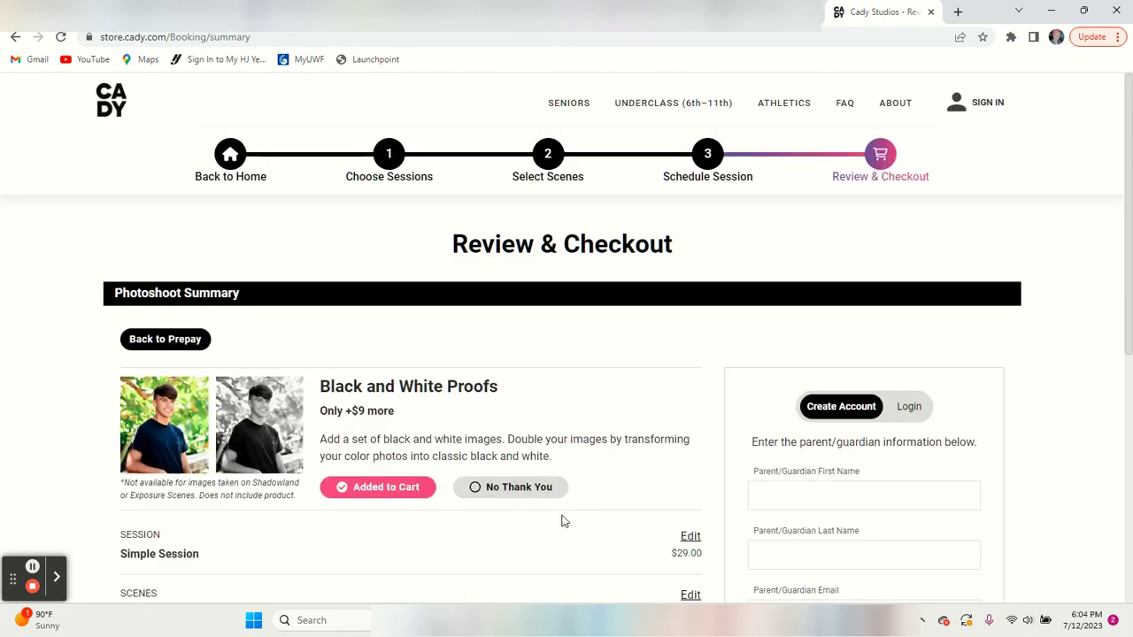
Step: Decline the Black and White Proofs add-on and review the photoshoot summary and the parent/guardian account form
scroll(562, 522, down, 1)
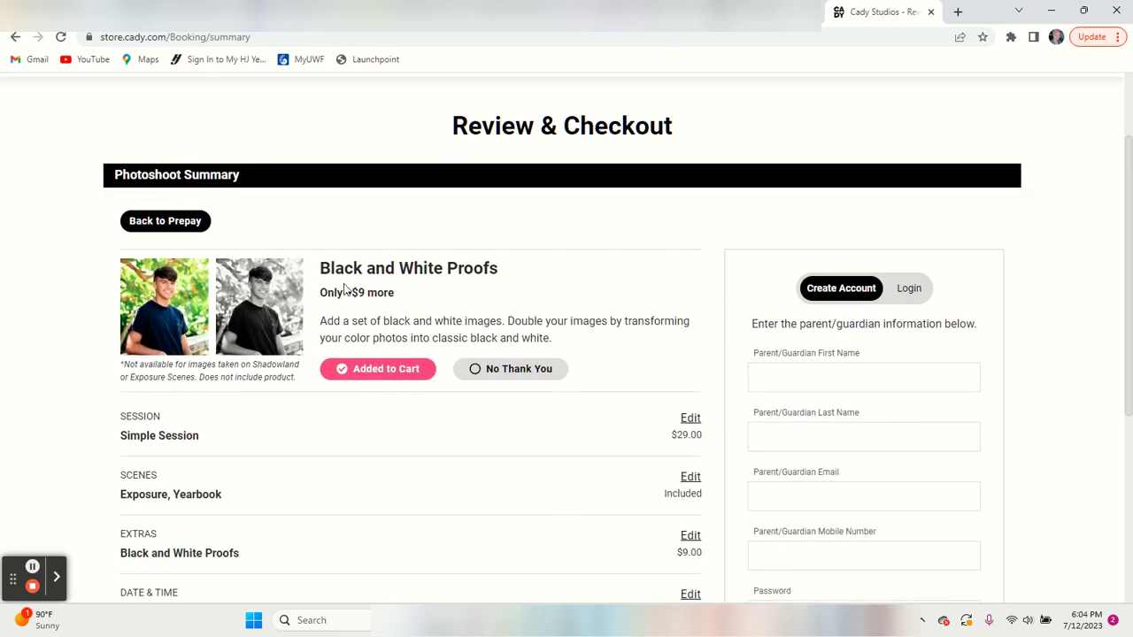
click(506, 369)
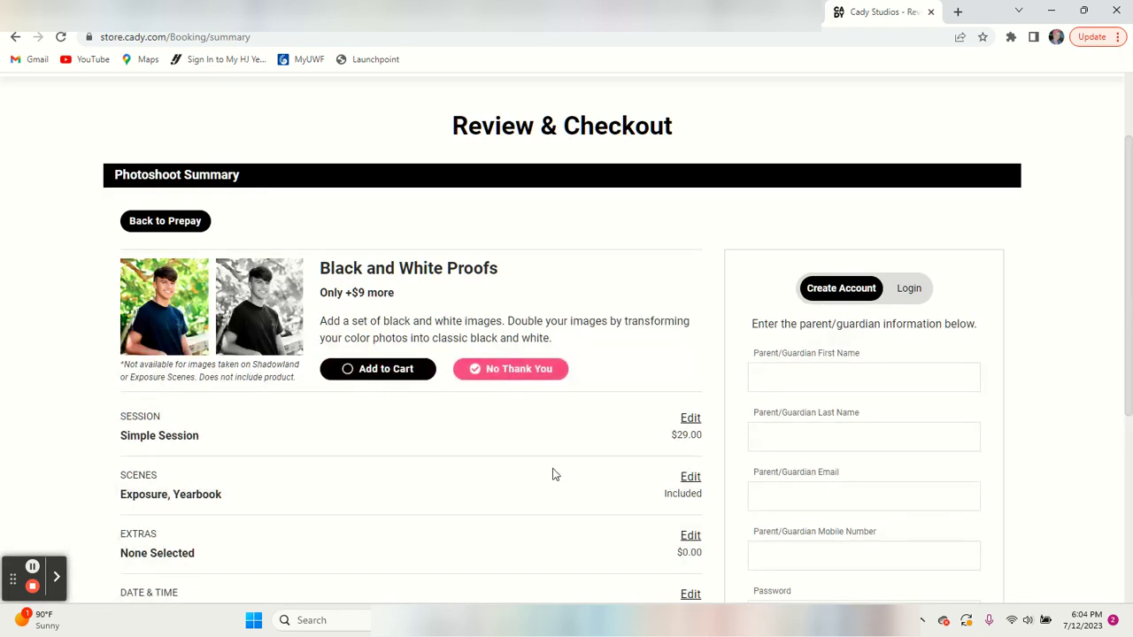
scroll(553, 474, down, 2)
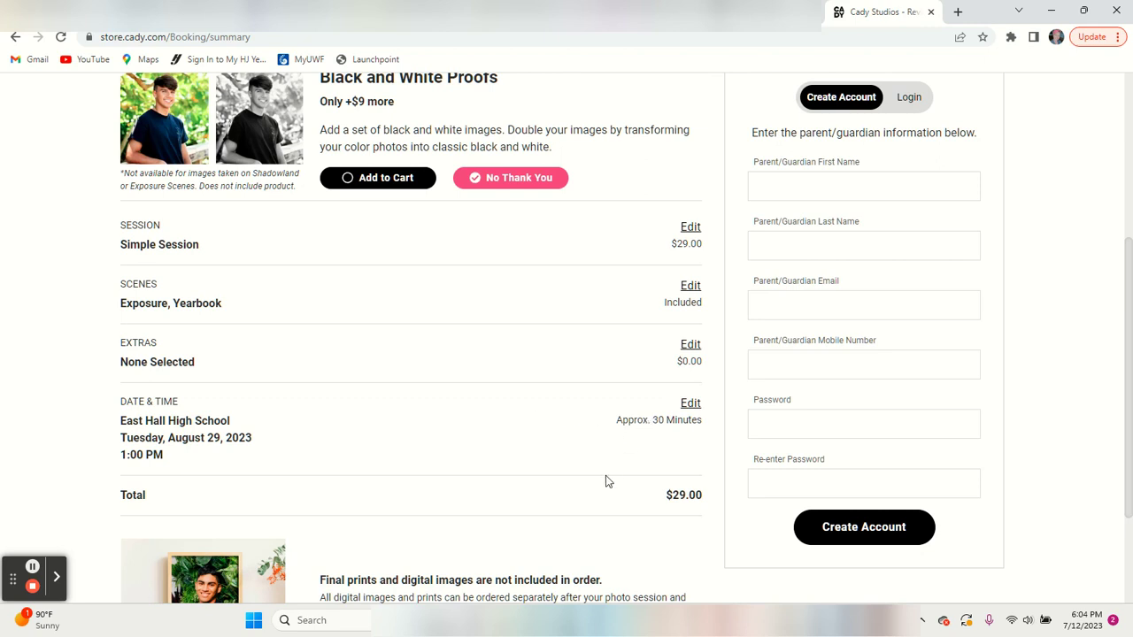
scroll(606, 479, down, 2)
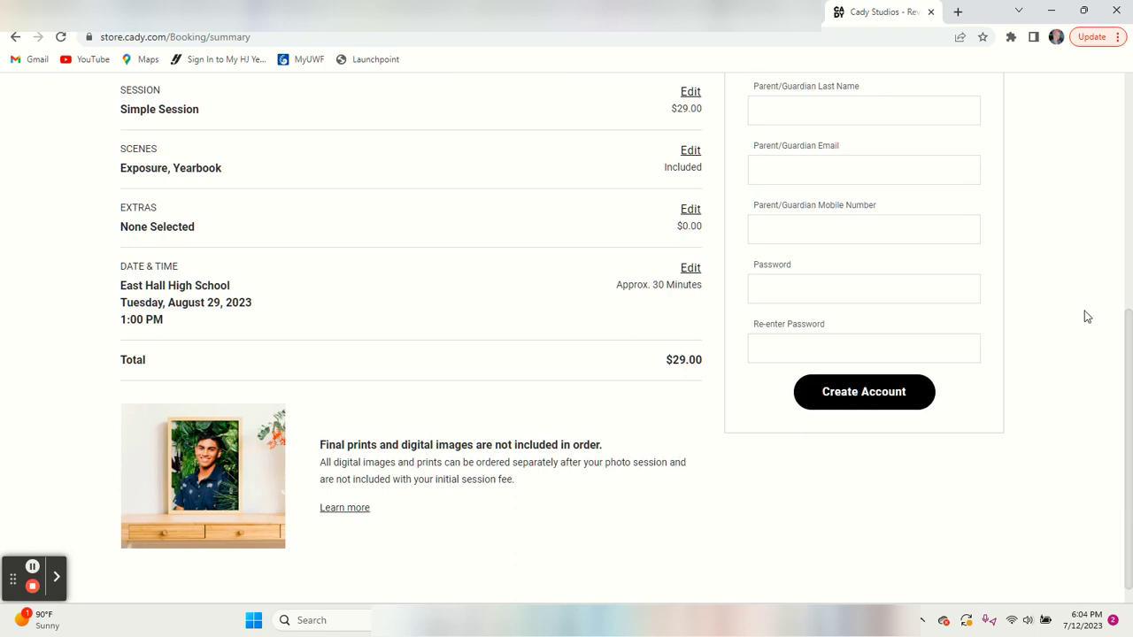
scroll(1087, 317, up, 2)
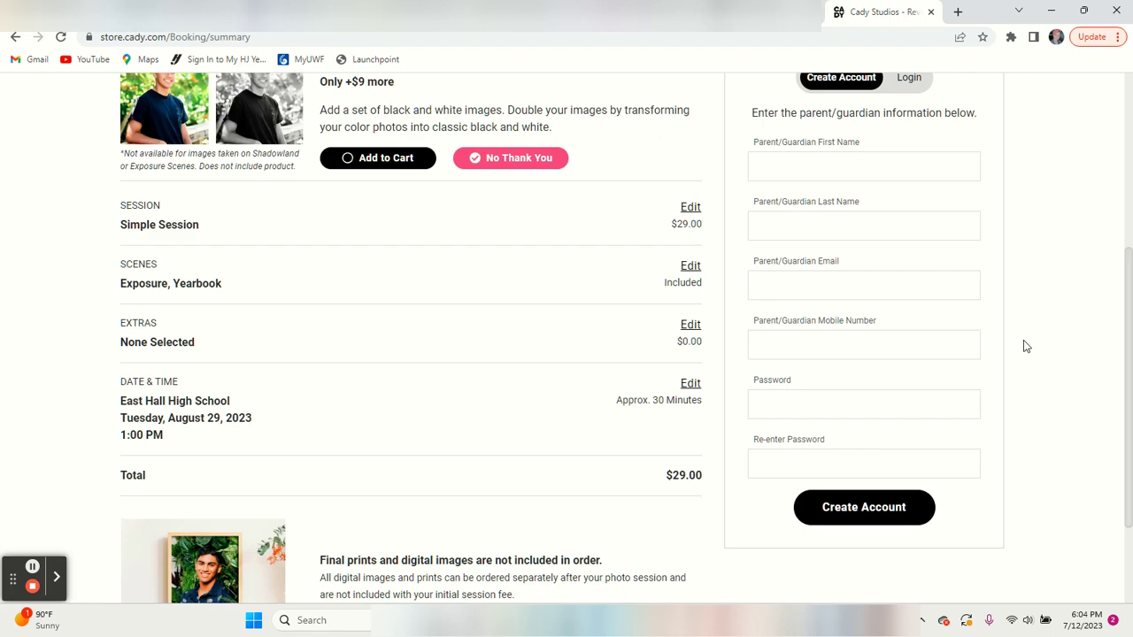
scroll(1025, 346, up, 3)
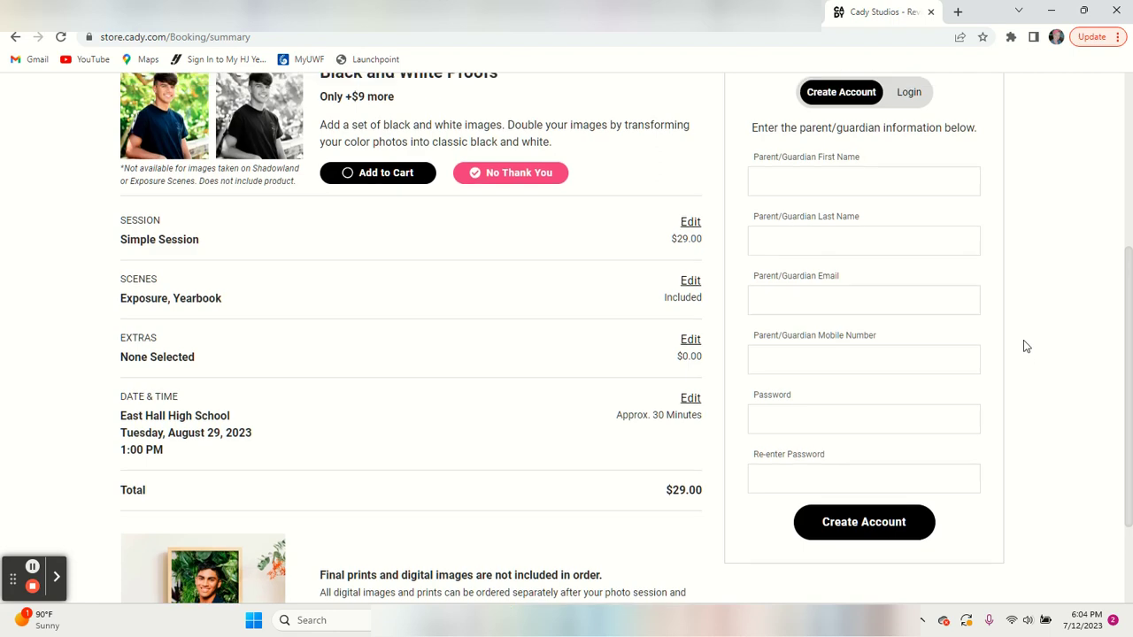
scroll(1025, 347, down, 1)
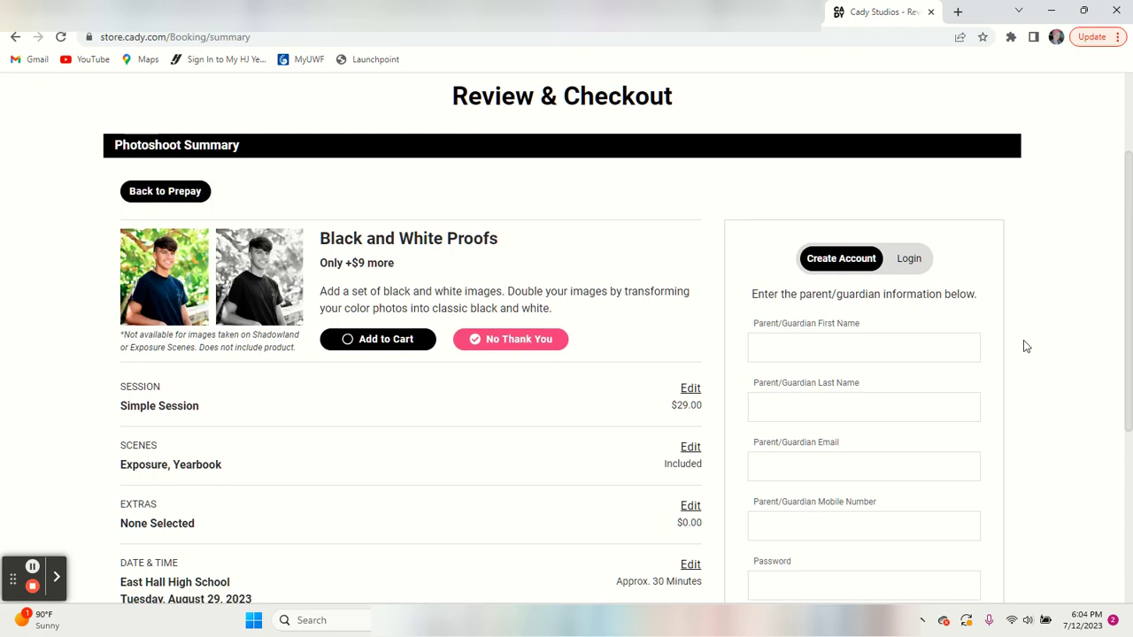
scroll(1026, 347, down, 1)
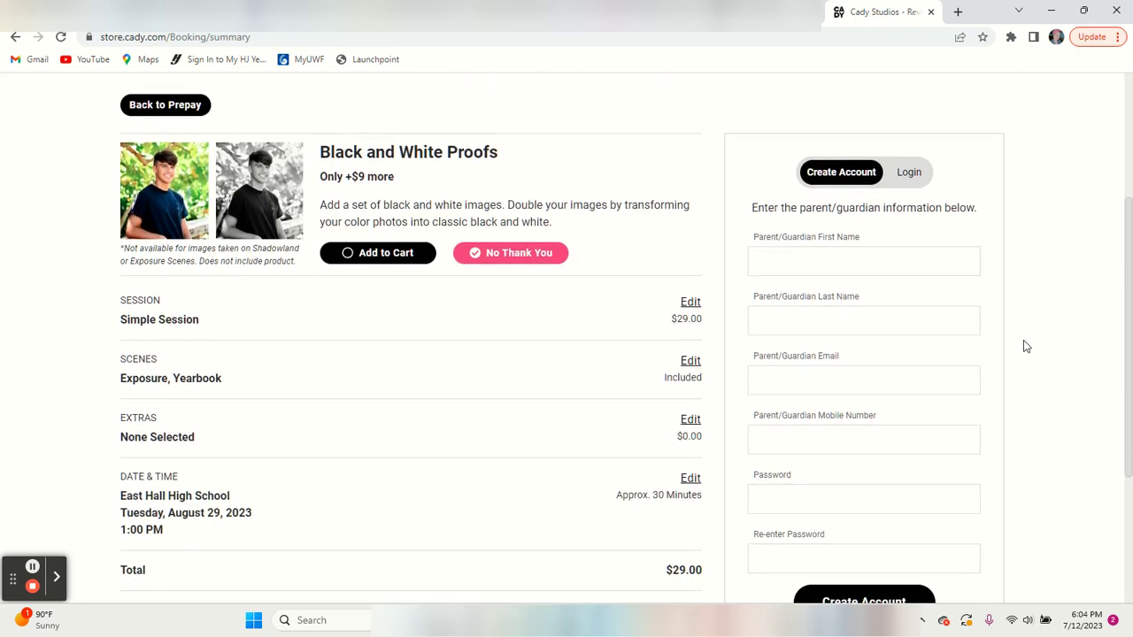